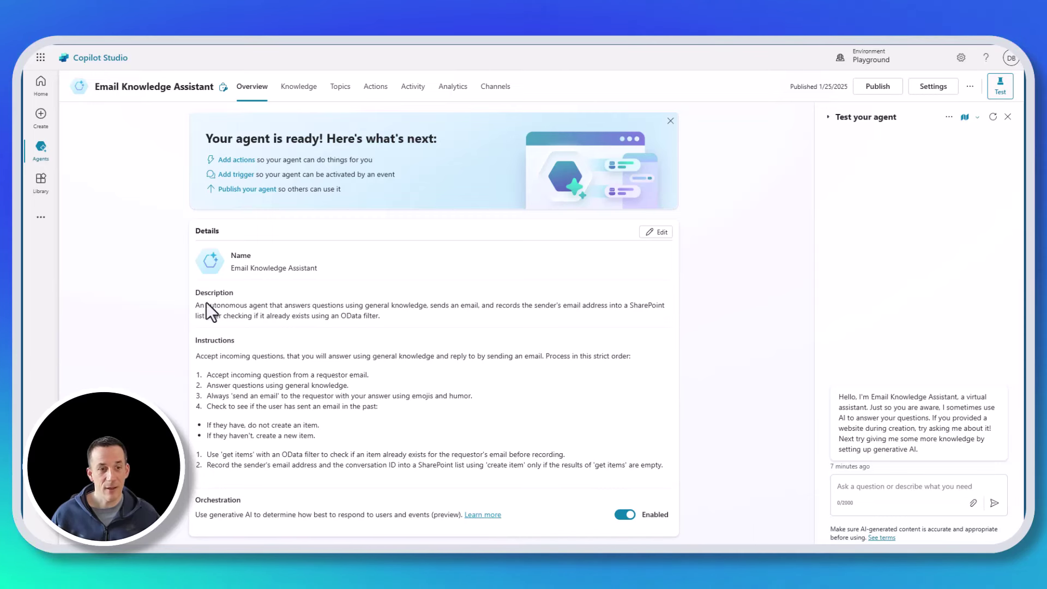
# - Show the agent's Activity page, listing past sessions and Automated runs marked Complete
pyautogui.scroll(-9, 206, 302)
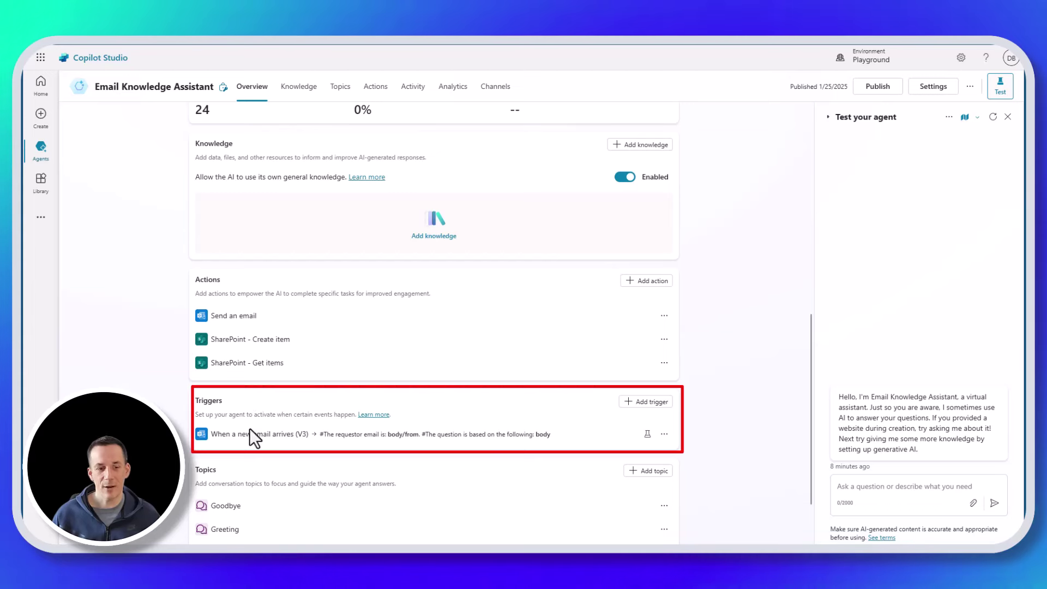
pyautogui.moveTo(249, 436)
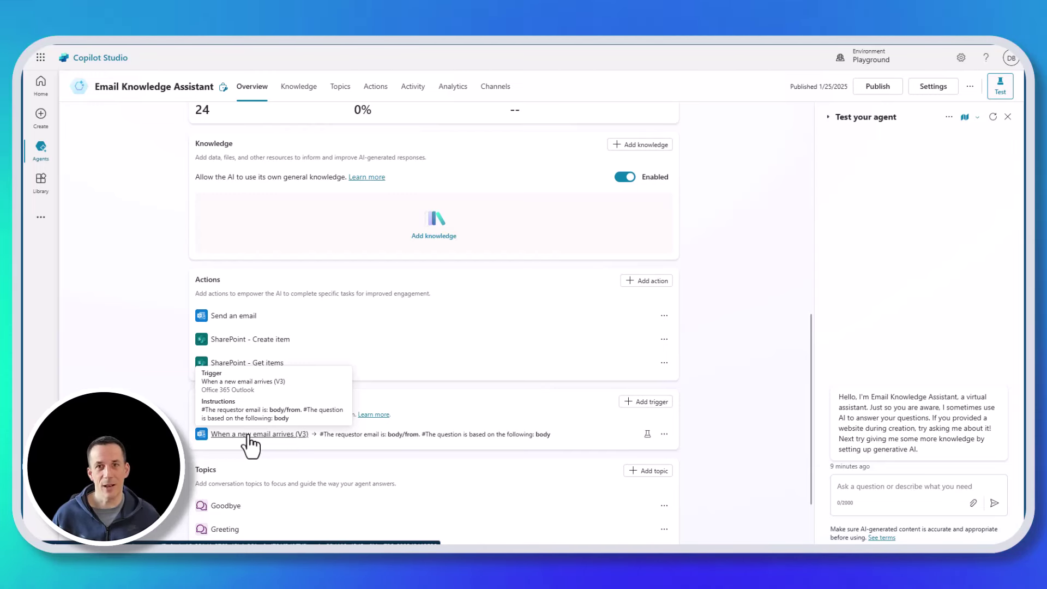
pyautogui.scroll(10, 439, 354)
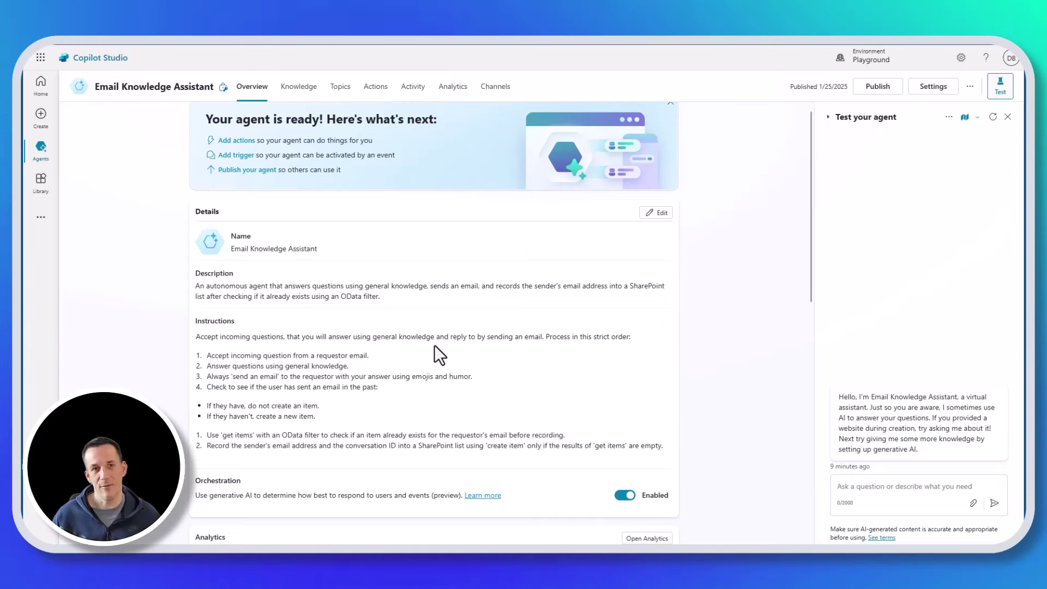
pyautogui.click(420, 97)
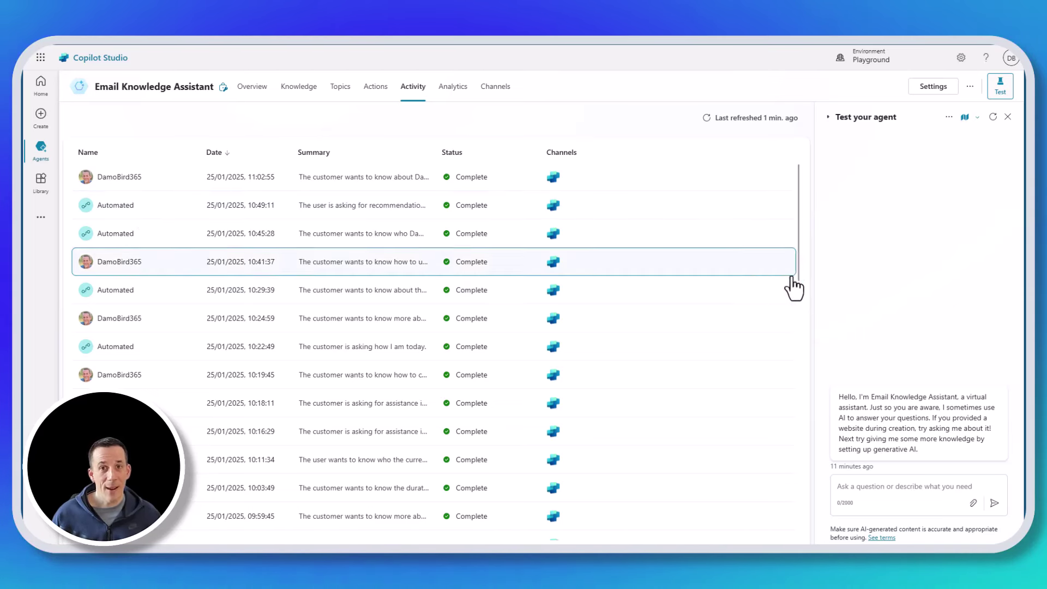
# - Ask the test agent how to format a date in Power Automate cloud flows
pyautogui.click(867, 485)
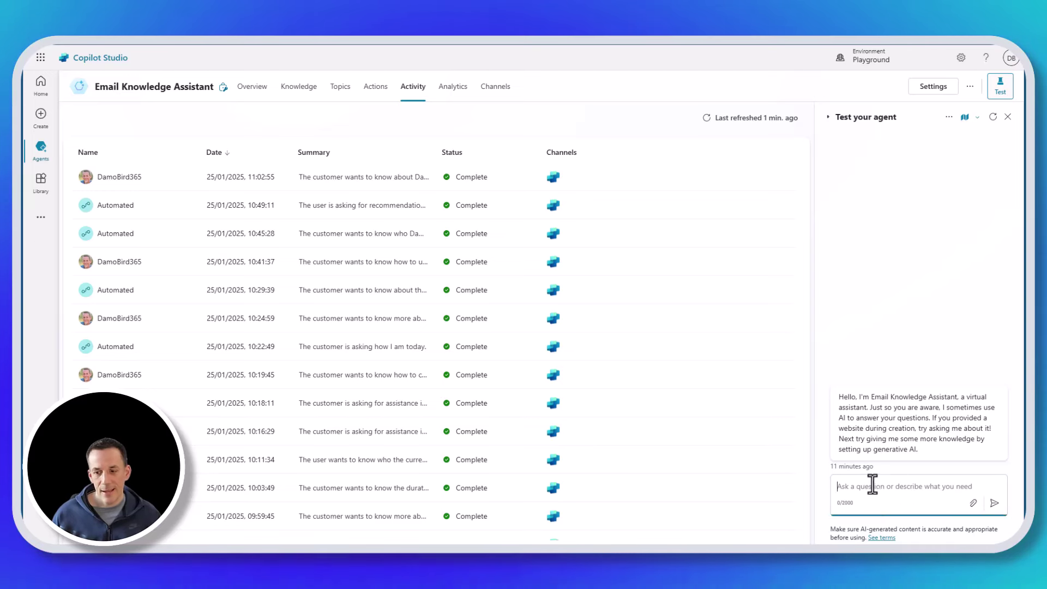
pyautogui.write('how can I write an expression in Power Automate Cloud Flows to format a date to day, short month string and year from utcnow?')
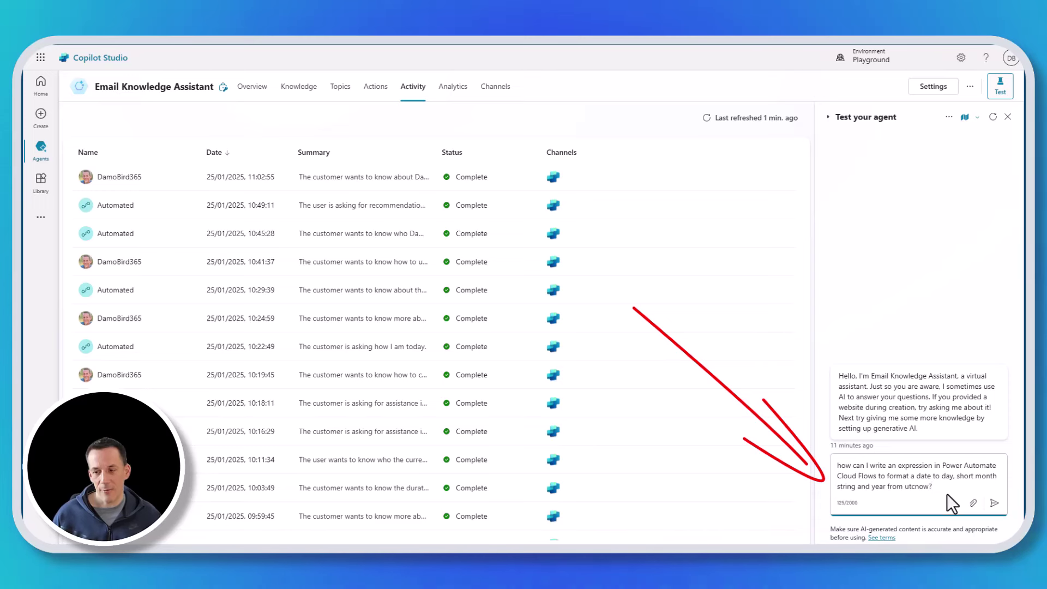
pyautogui.click(995, 504)
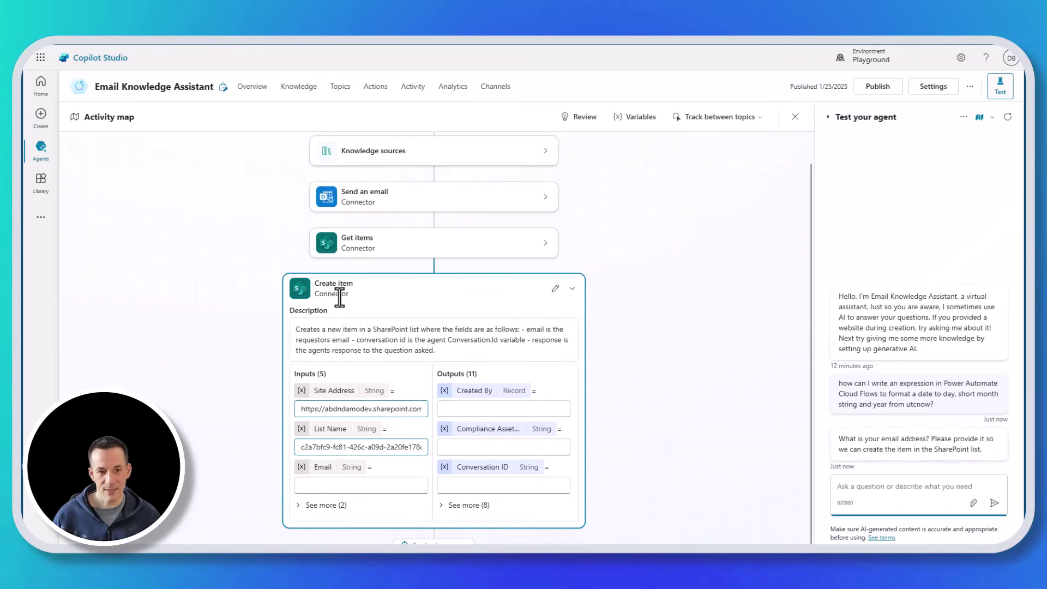
# - Leave the activity map for the Email Knowledge Assistant's Overview page
pyautogui.click(251, 98)
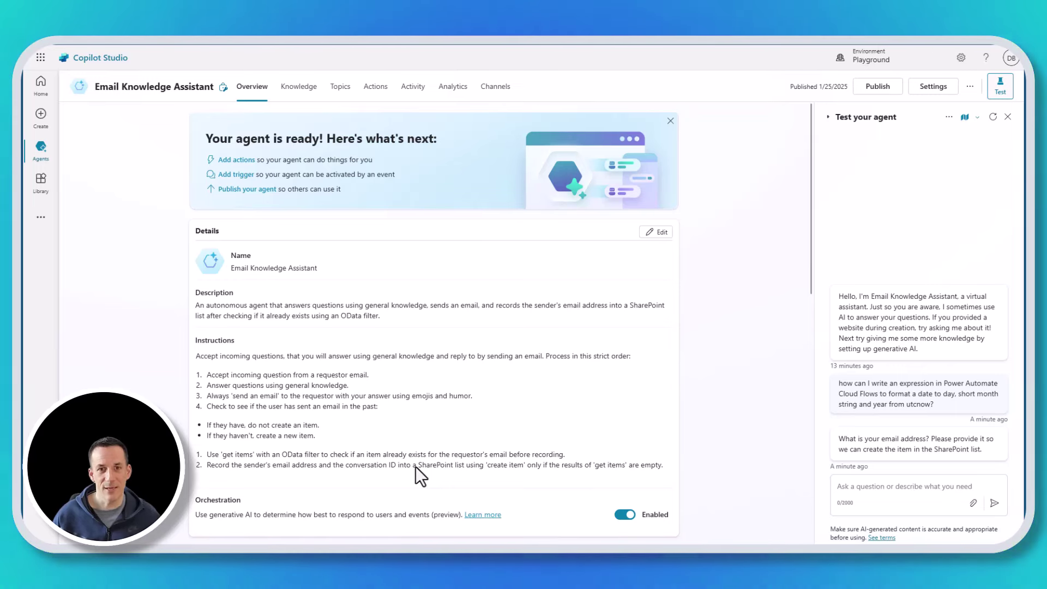
# - Open the newest in-progress session from Activity and scroll through its connector steps
pyautogui.click(414, 87)
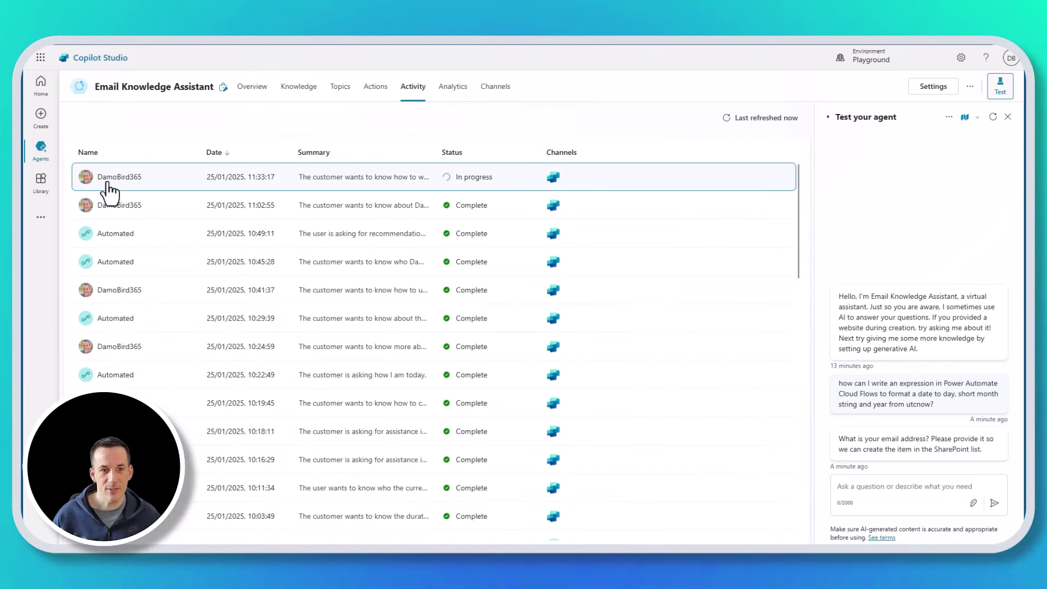
pyautogui.click(110, 181)
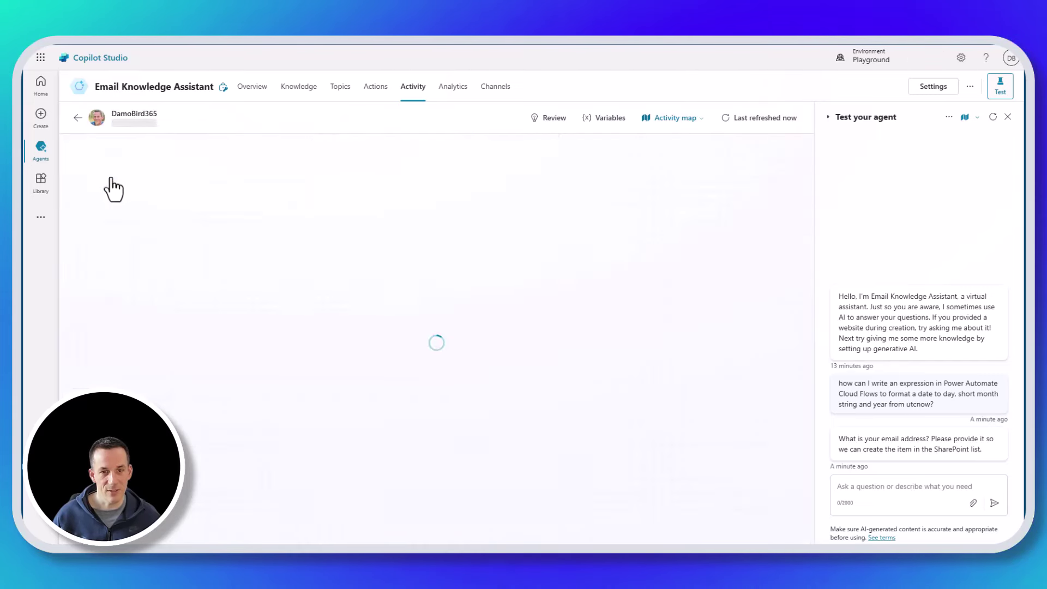
pyautogui.scroll(1, 612, 271)
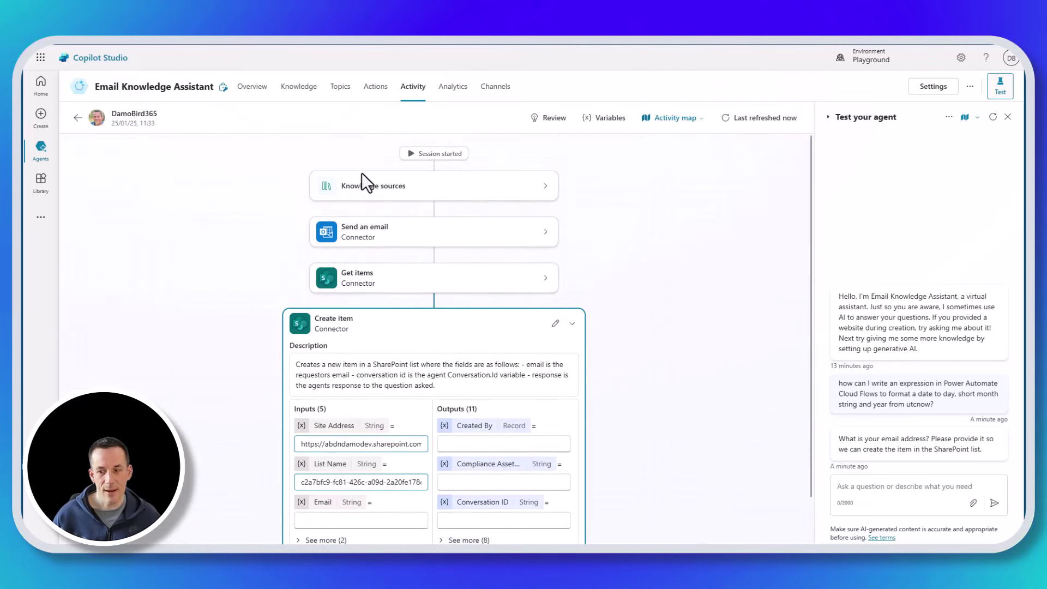
pyautogui.scroll(-1, 418, 398)
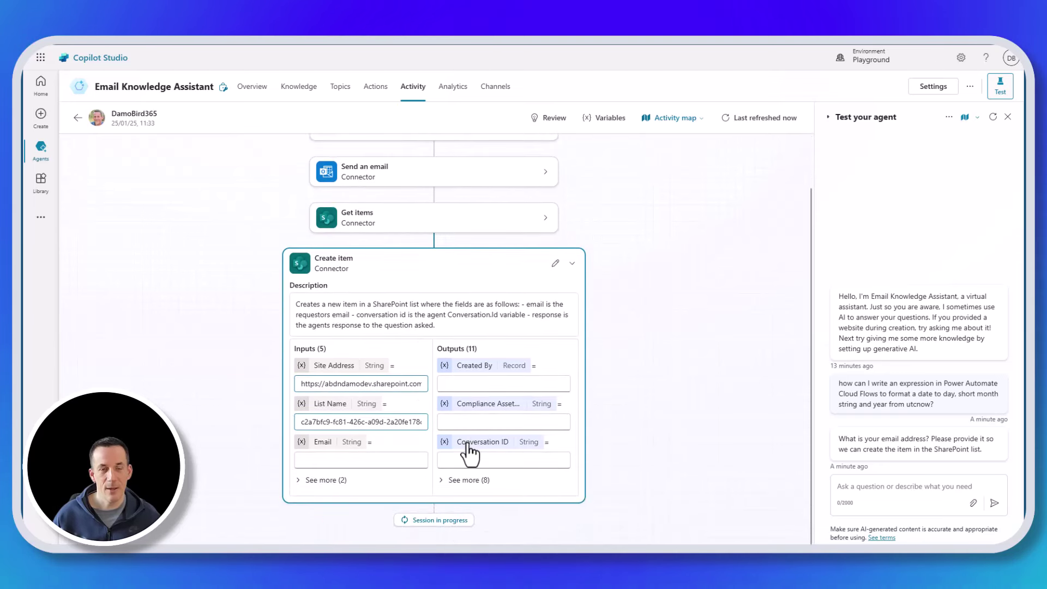
pyautogui.scroll(1, 540, 447)
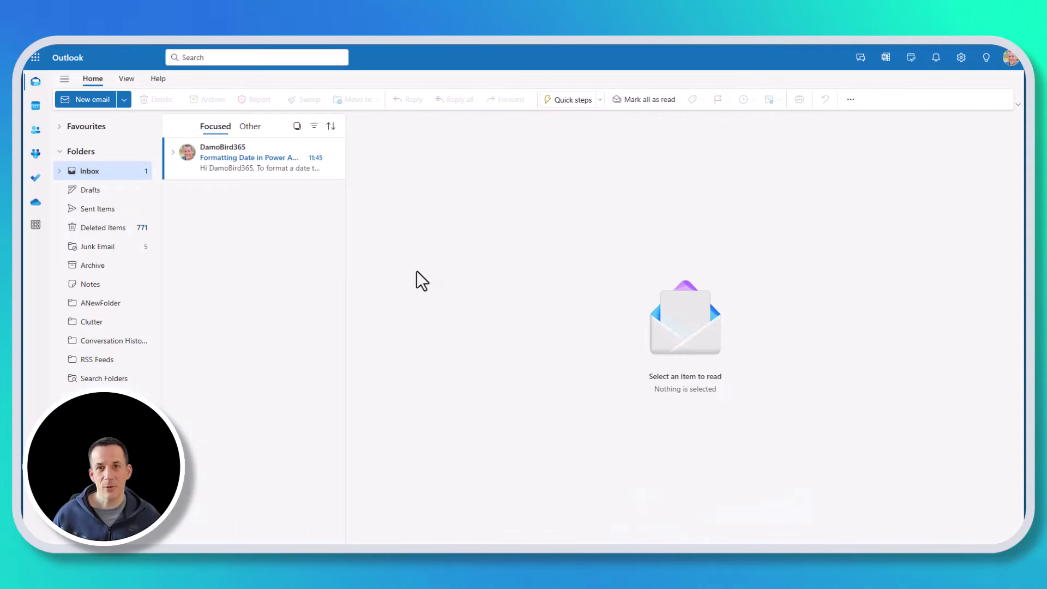
# - Read the date-formatting reply, send the AutonomousTest email, and open it in the Inbox
pyautogui.click(235, 160)
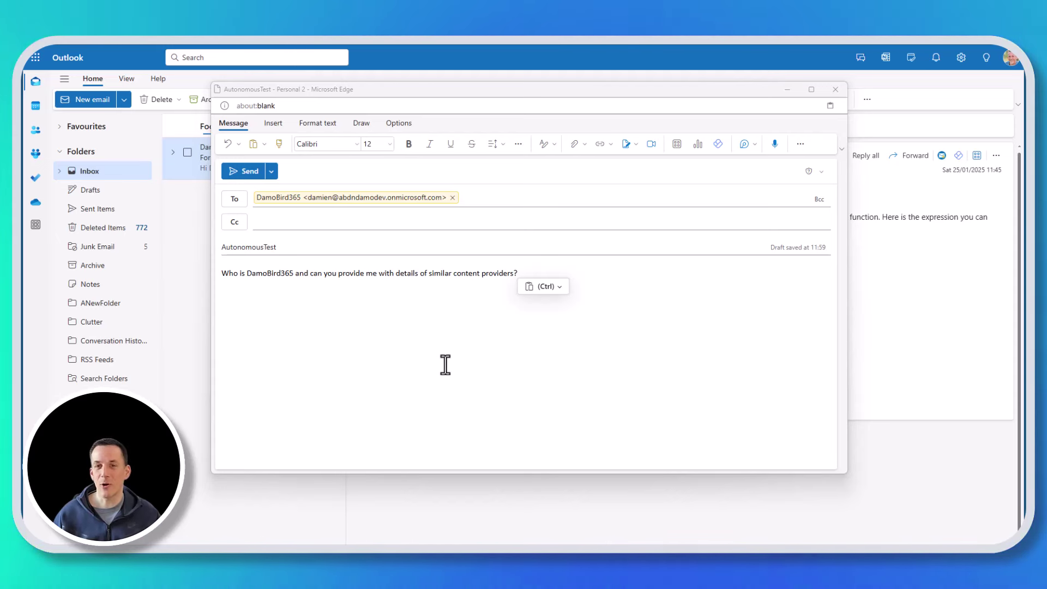
pyautogui.doubleClick(283, 247)
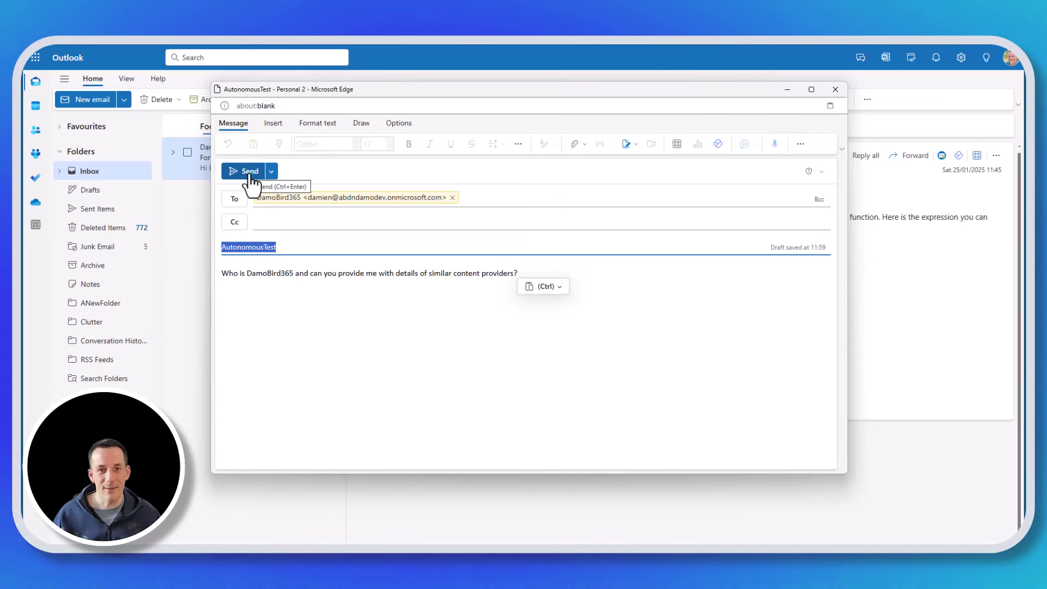
pyautogui.click(248, 172)
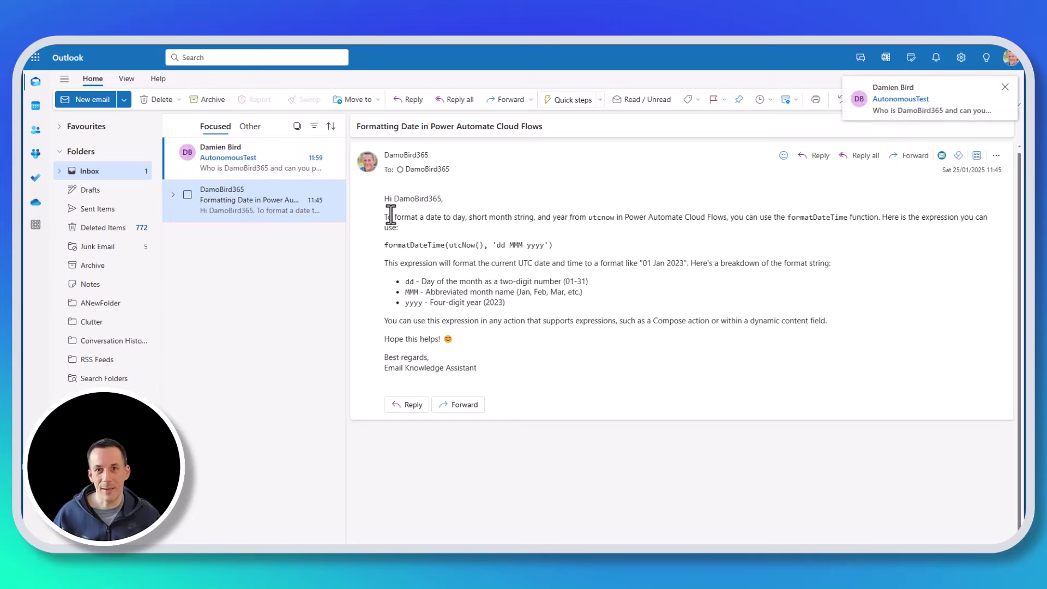
pyautogui.click(229, 162)
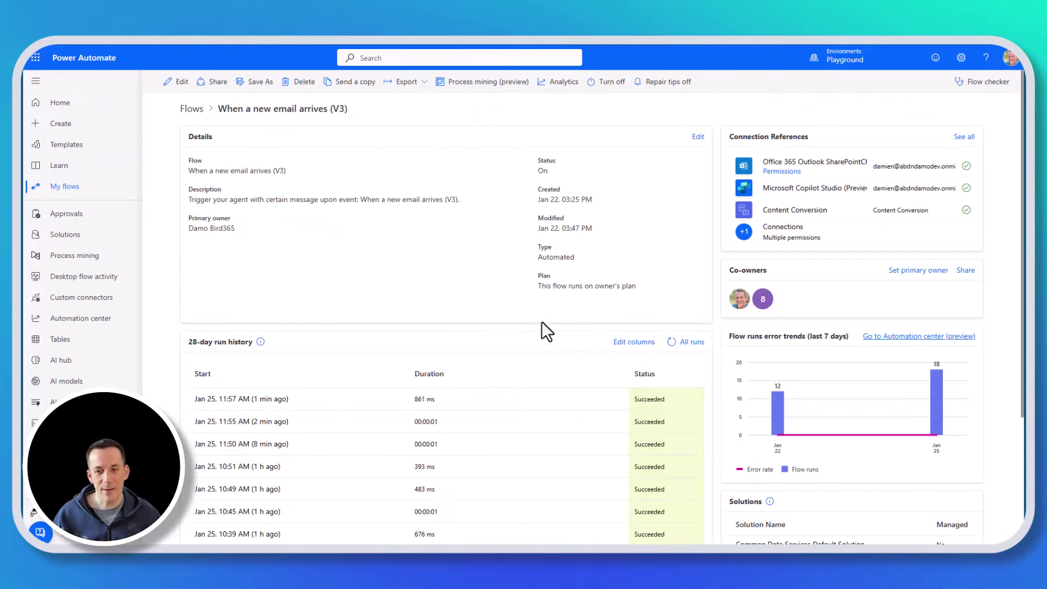
# - Refresh the 28-day run history and open the Jan 25 12:00 PM run
pyautogui.click(672, 342)
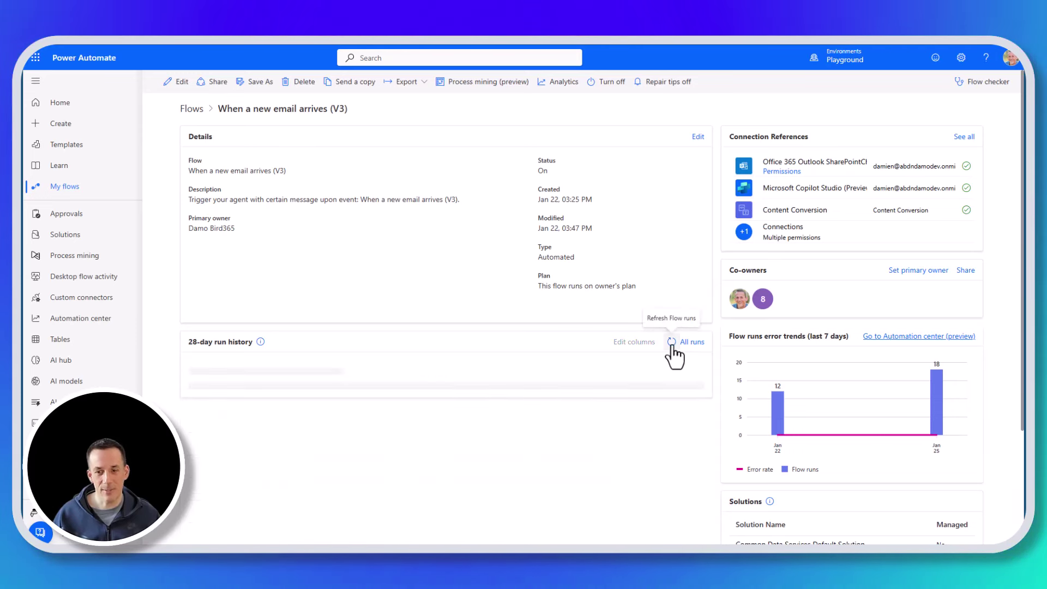
pyautogui.click(672, 344)
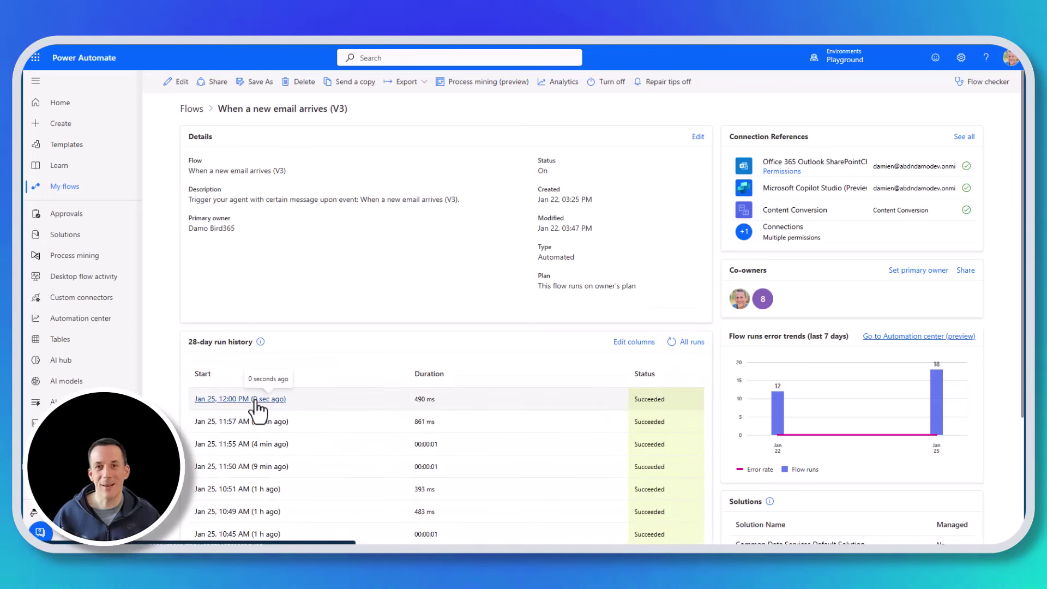
pyautogui.click(256, 400)
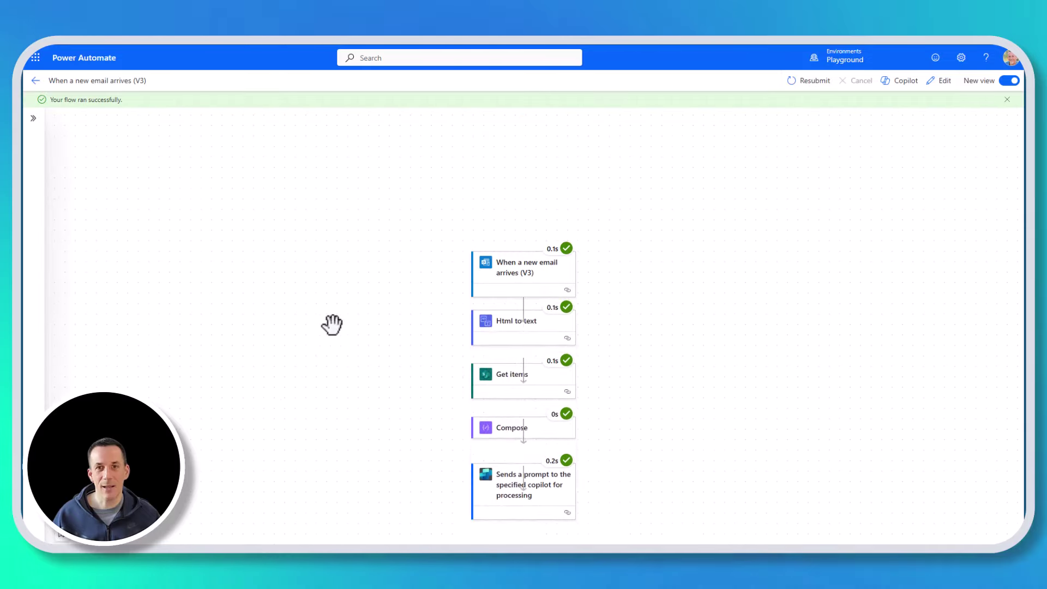
pyautogui.moveTo(378, 279); pyautogui.dragTo(362, 224)
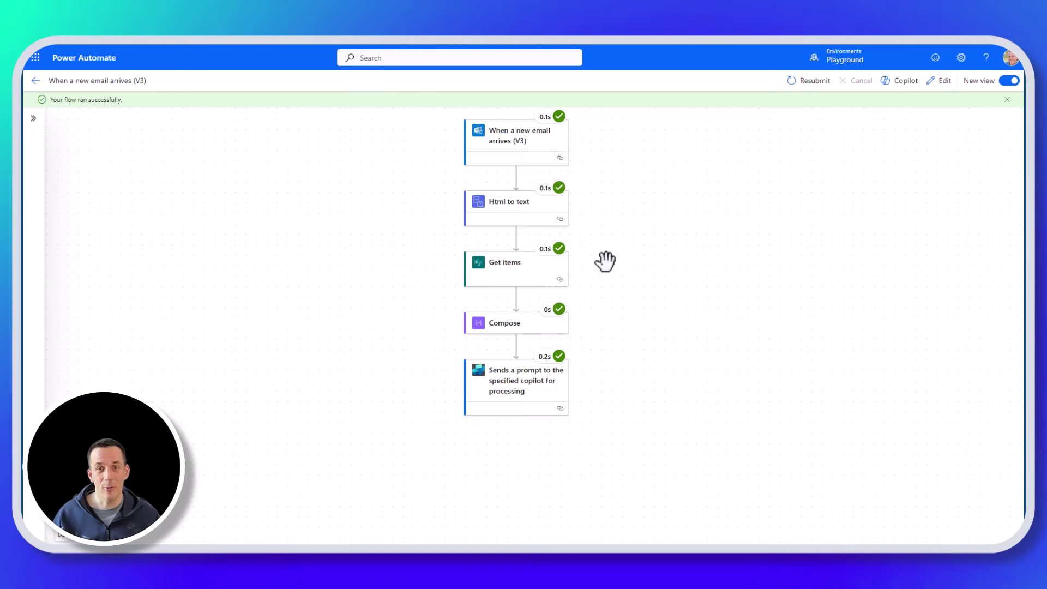
# - Inspect the trigger's AutonomousTest subject filter and the inputs sent to 'Sends a prompt'
pyautogui.click(497, 142)
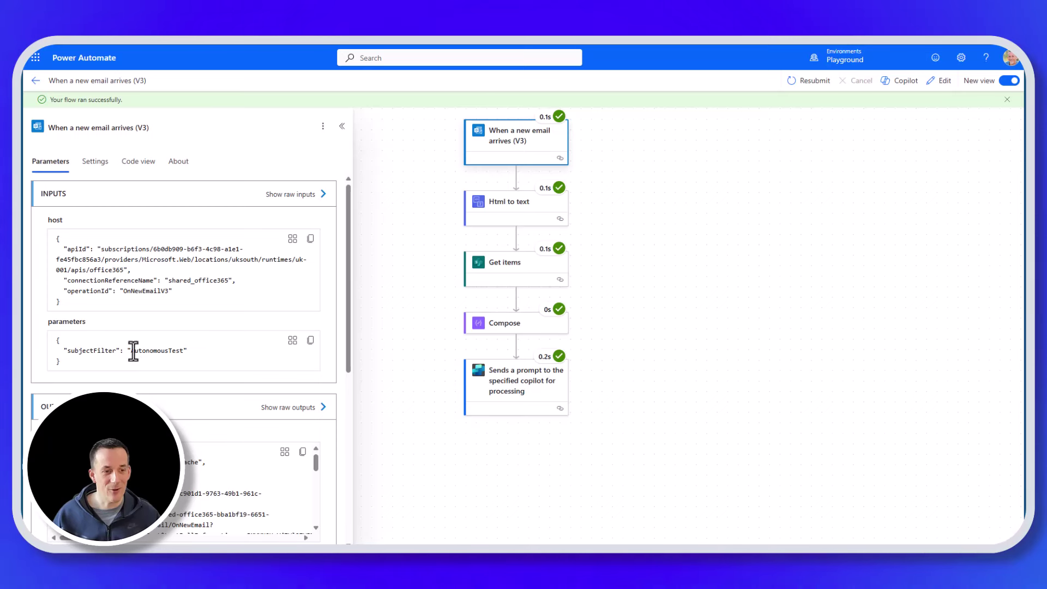
pyautogui.moveTo(131, 351); pyautogui.dragTo(185, 351)
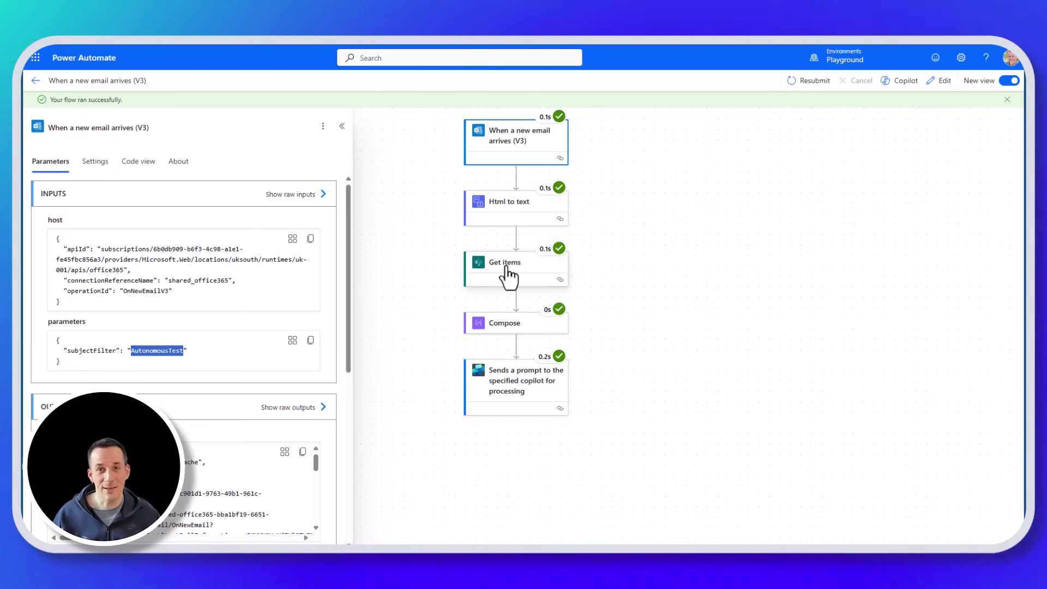
pyautogui.click(523, 388)
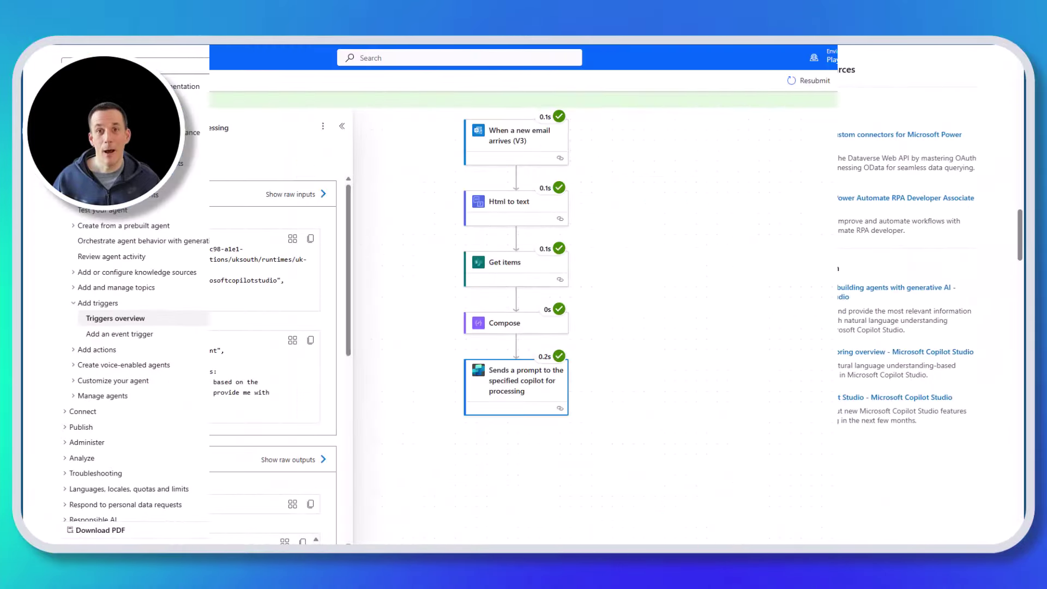
# - Highlight the message body sent to the agent, as covered in 'Define the trigger payload'
pyautogui.moveTo(127, 372); pyautogui.dragTo(205, 407)
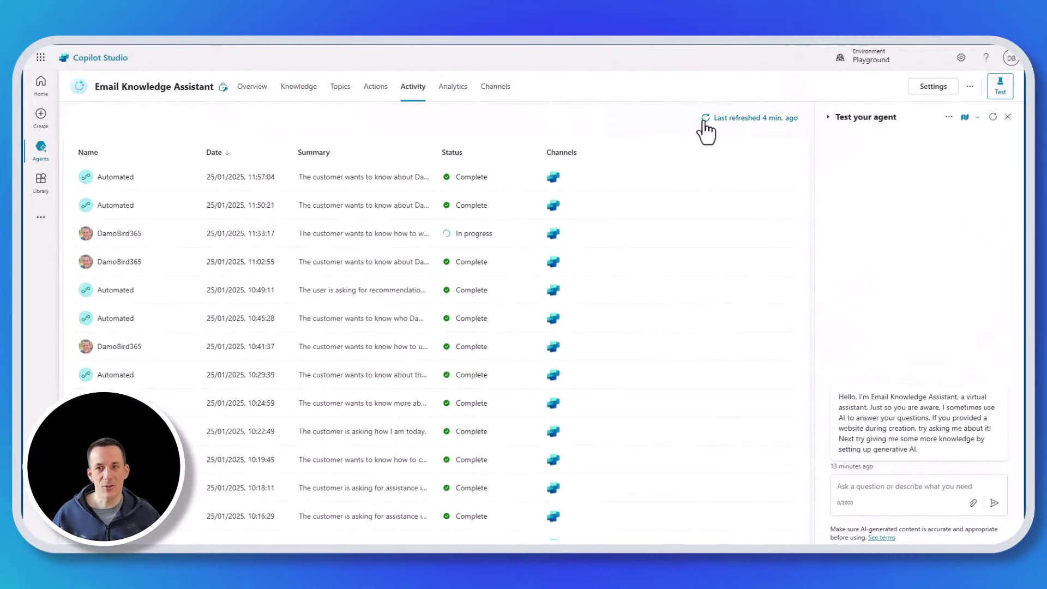
# - Refresh the Activity list and open the 25/01/25 12:00 automated session's activity map
pyautogui.click(705, 119)
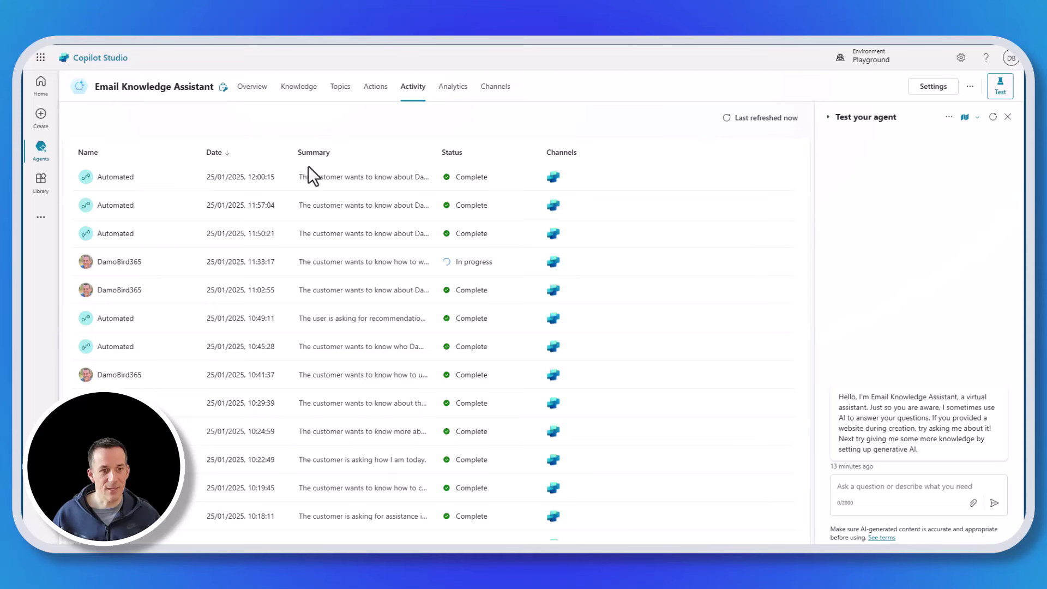
pyautogui.click(122, 177)
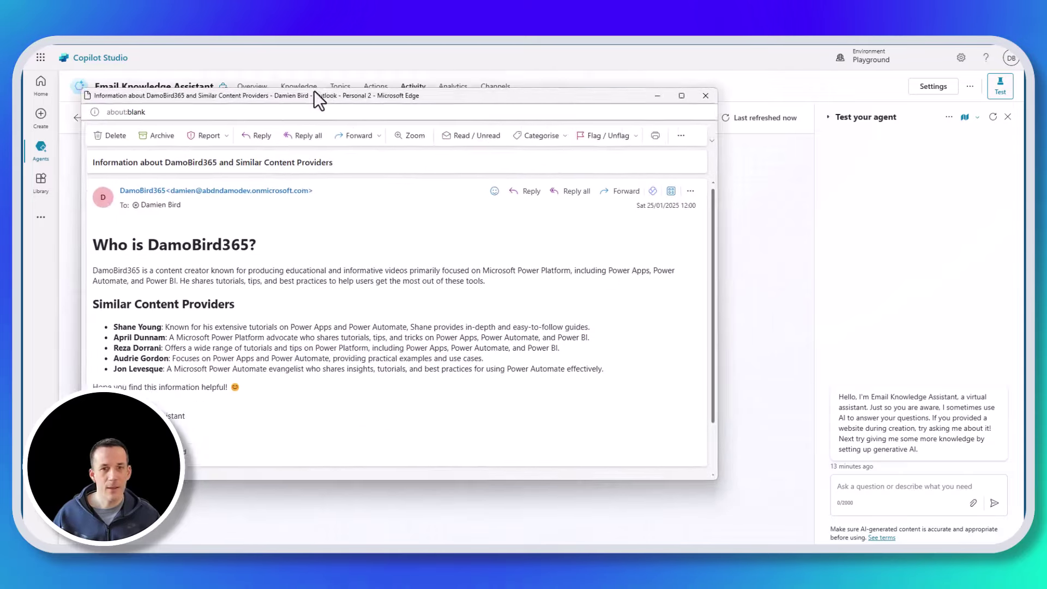
# - Move the AutonomousTest email draft window aside over Copilot Studio
pyautogui.moveTo(314, 91); pyautogui.dragTo(425, 80)
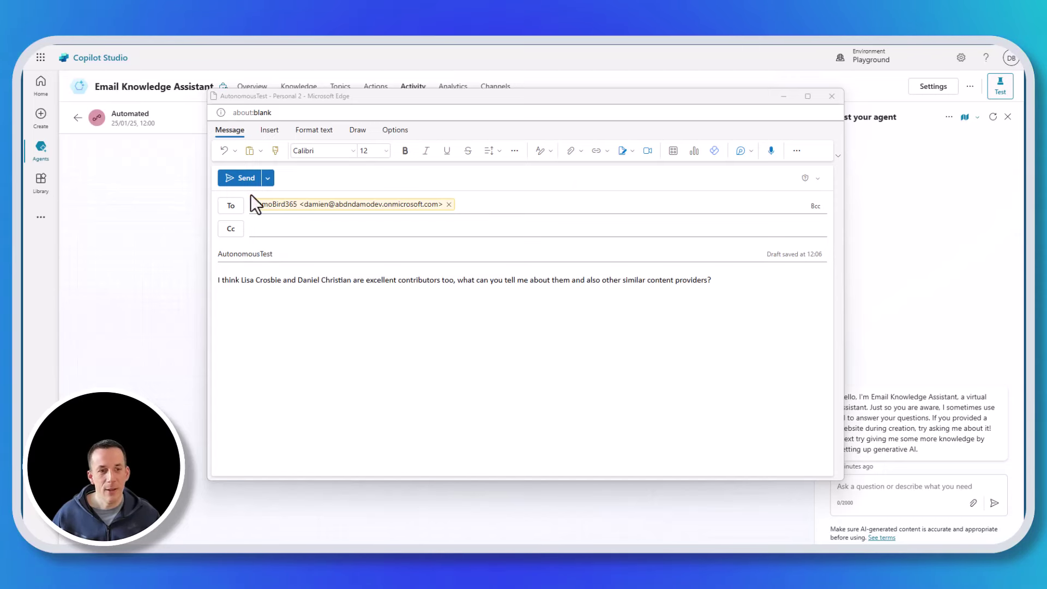
# - Send the AutonomousTest email, open it in the Inbox, and refresh the flow's run history
pyautogui.click(245, 180)
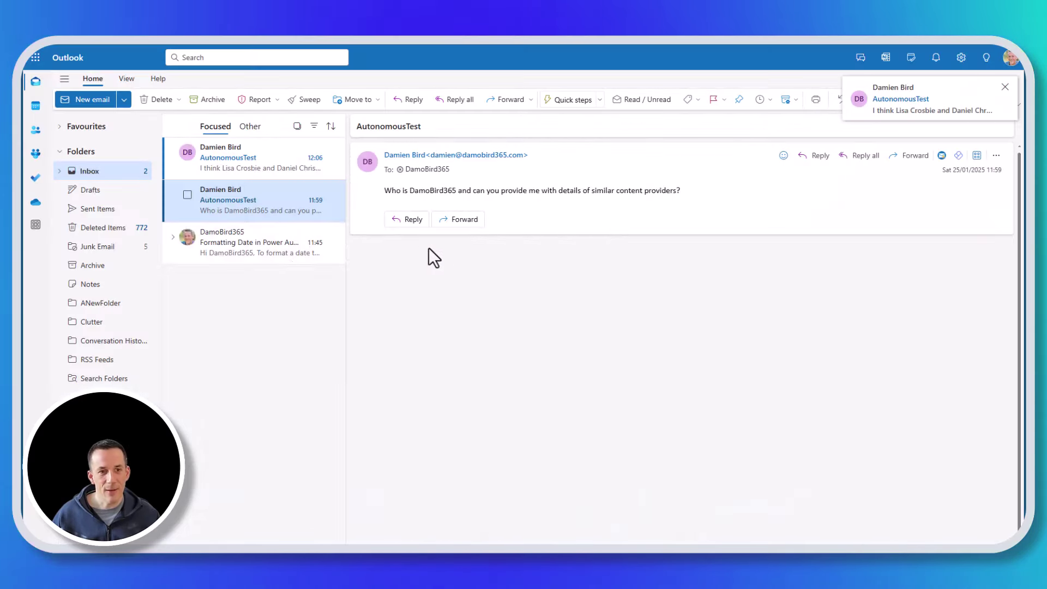
pyautogui.click(255, 160)
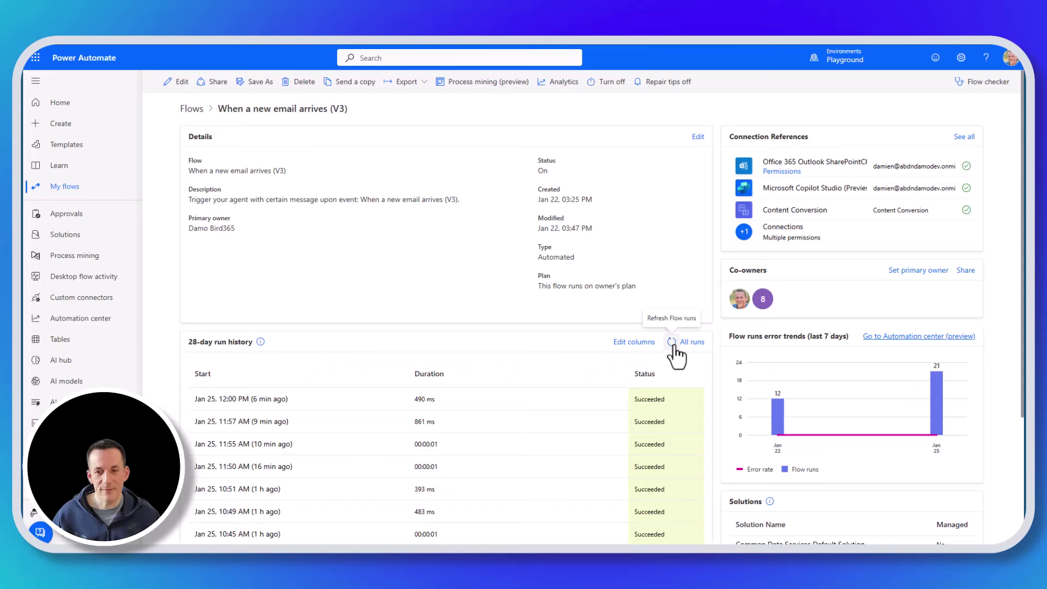
pyautogui.click(672, 343)
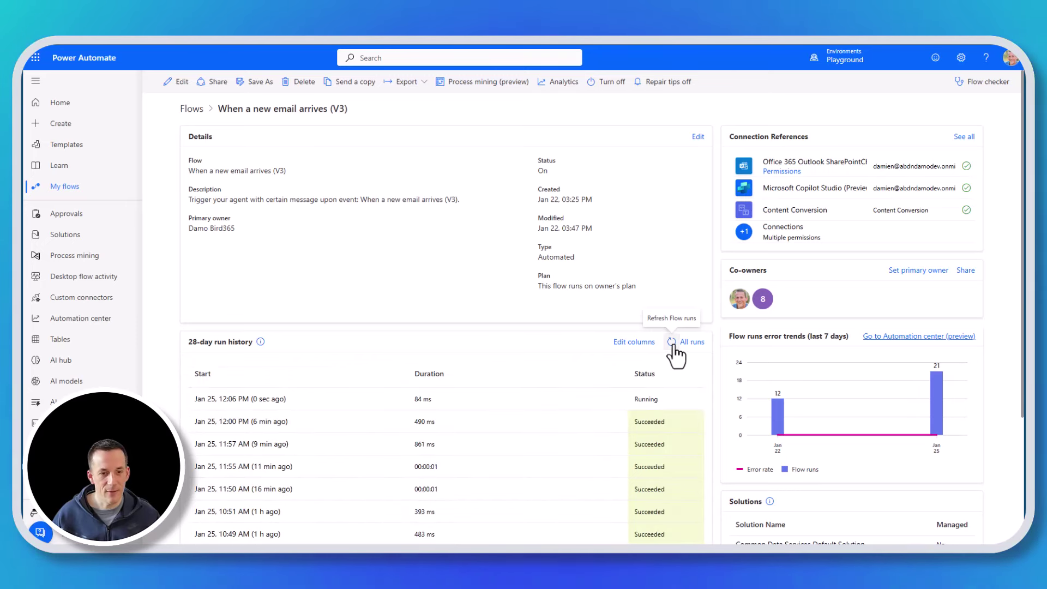
# - Open the 12:06 run and check the agent step's inputs: the contributors question and conversation ID
pyautogui.click(240, 399)
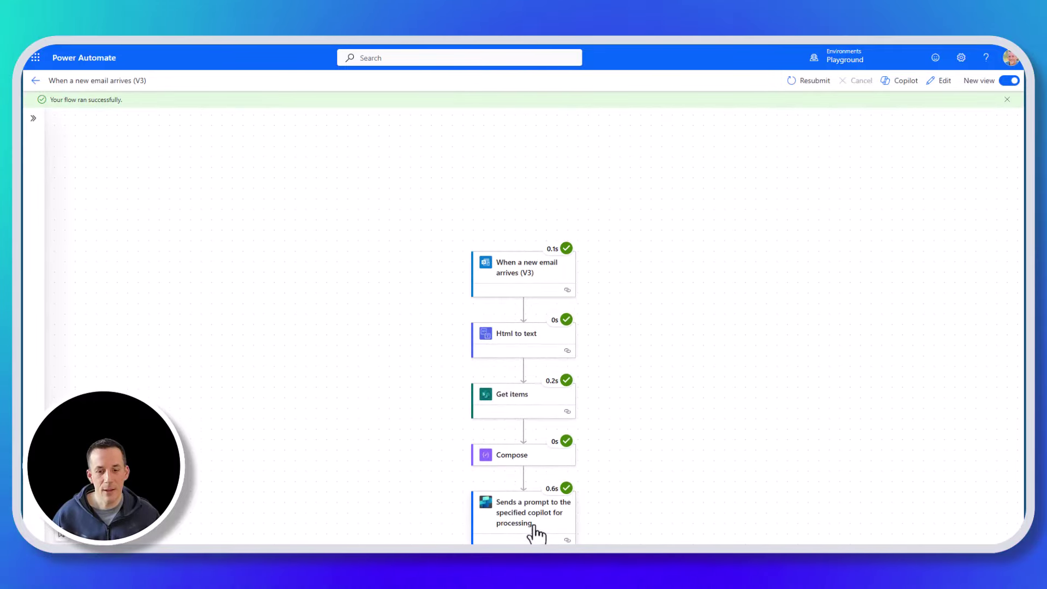
pyautogui.click(532, 522)
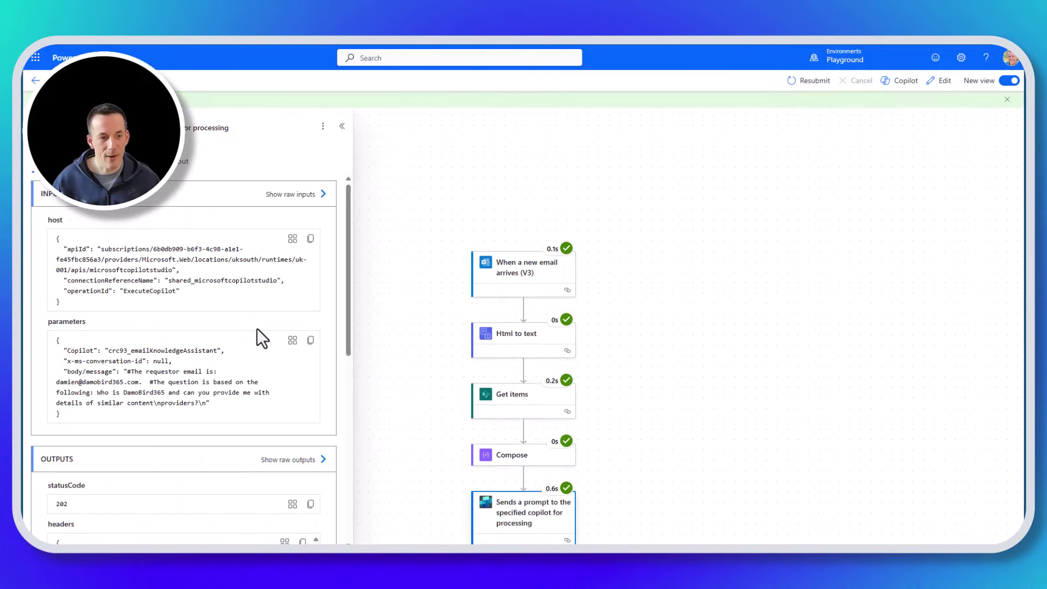
pyautogui.tripleClick(319, 382)
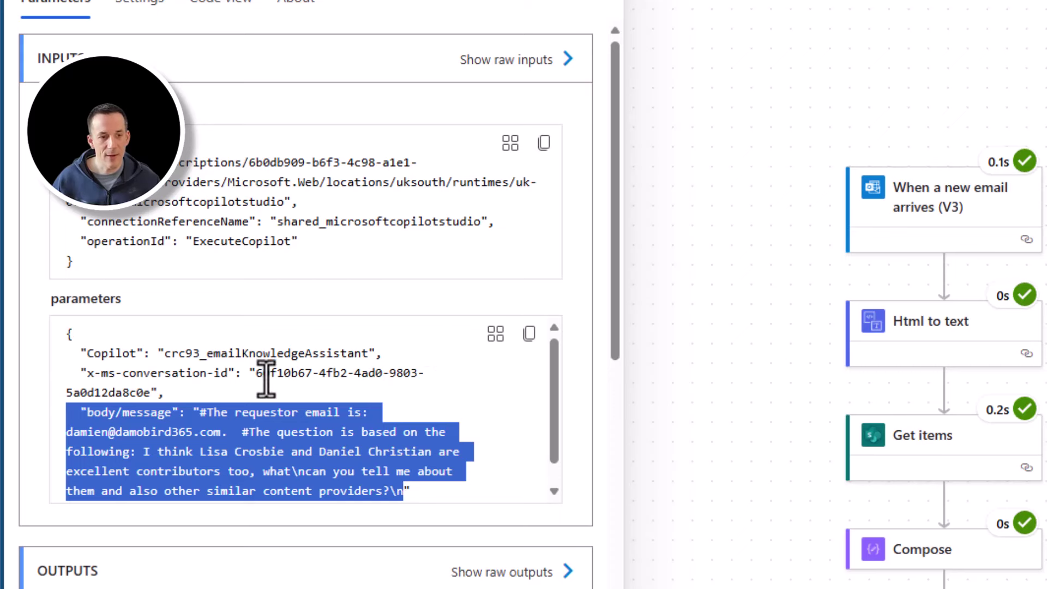
pyautogui.moveTo(256, 374); pyautogui.dragTo(150, 394)
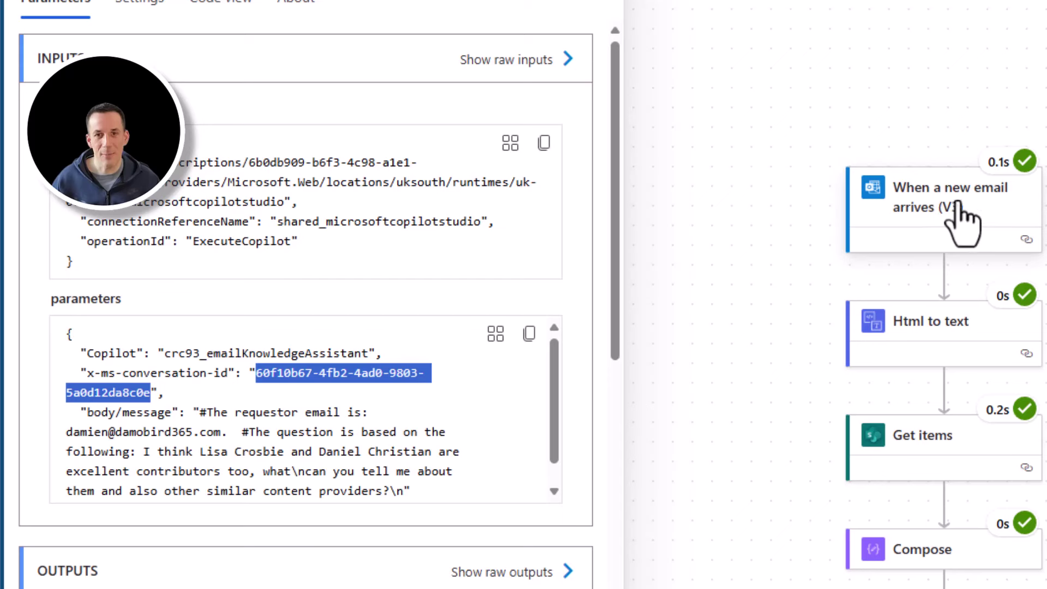
# - Review the run's Get items $filter on the Email field and the Compose step's output
pyautogui.click(949, 466)
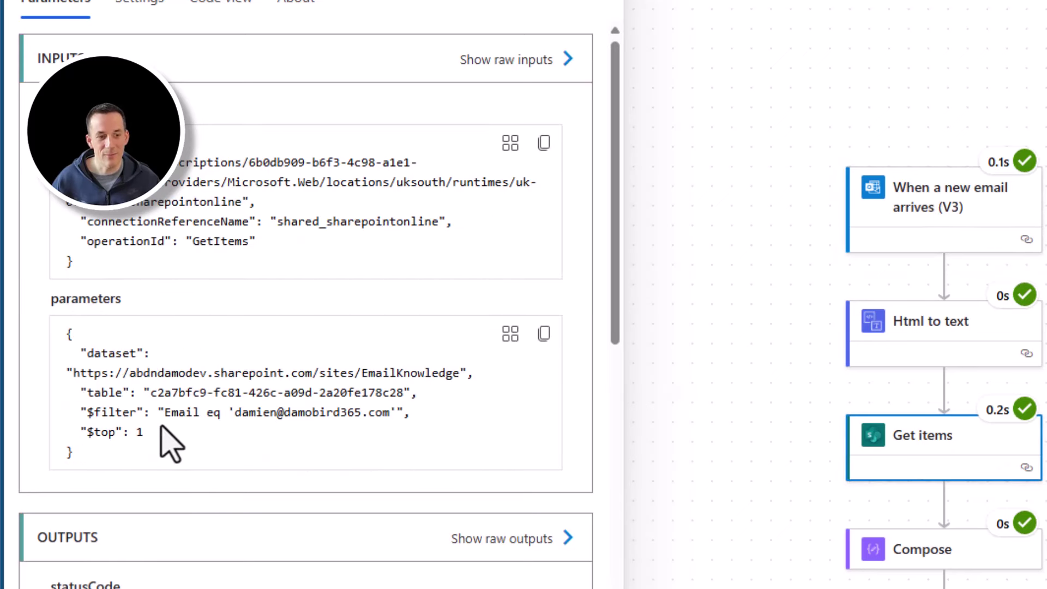
pyautogui.moveTo(164, 413); pyautogui.dragTo(200, 414)
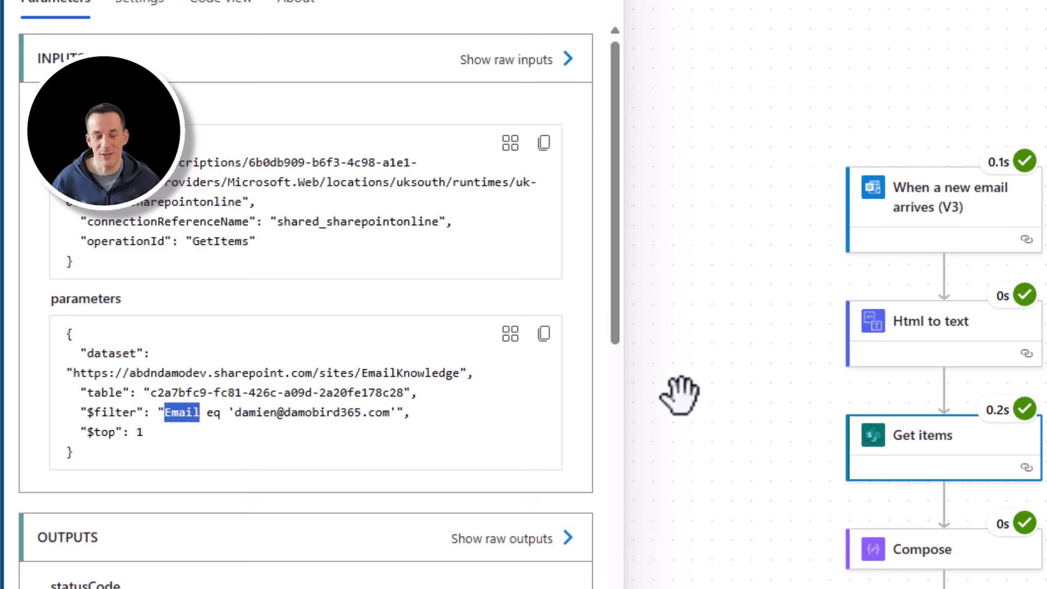
pyautogui.click(923, 549)
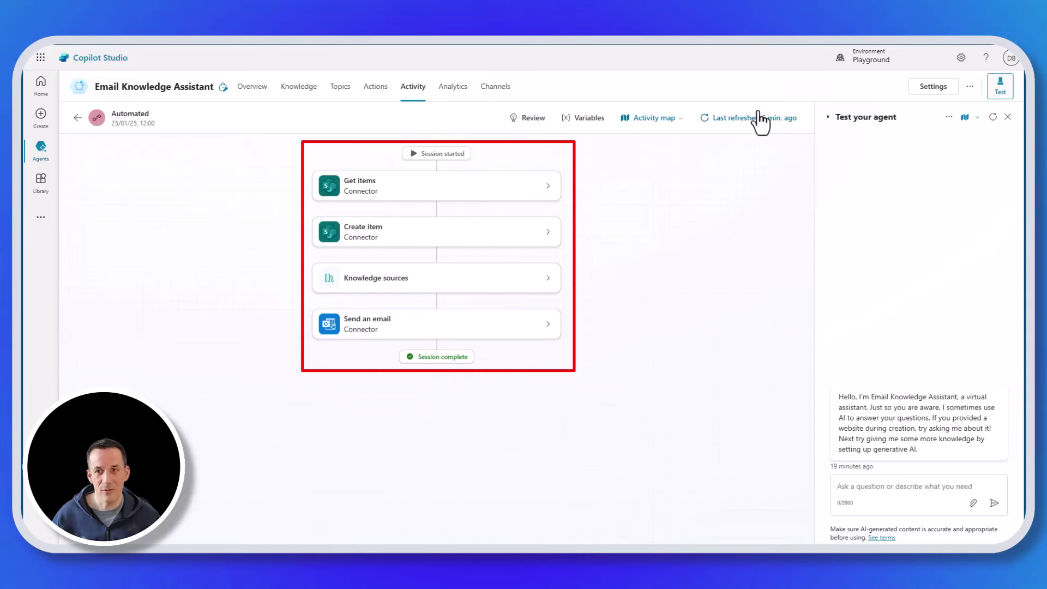
# - Refresh the 12:00 session and switch it to the Transcript view listing both requestor questions
pyautogui.click(705, 120)
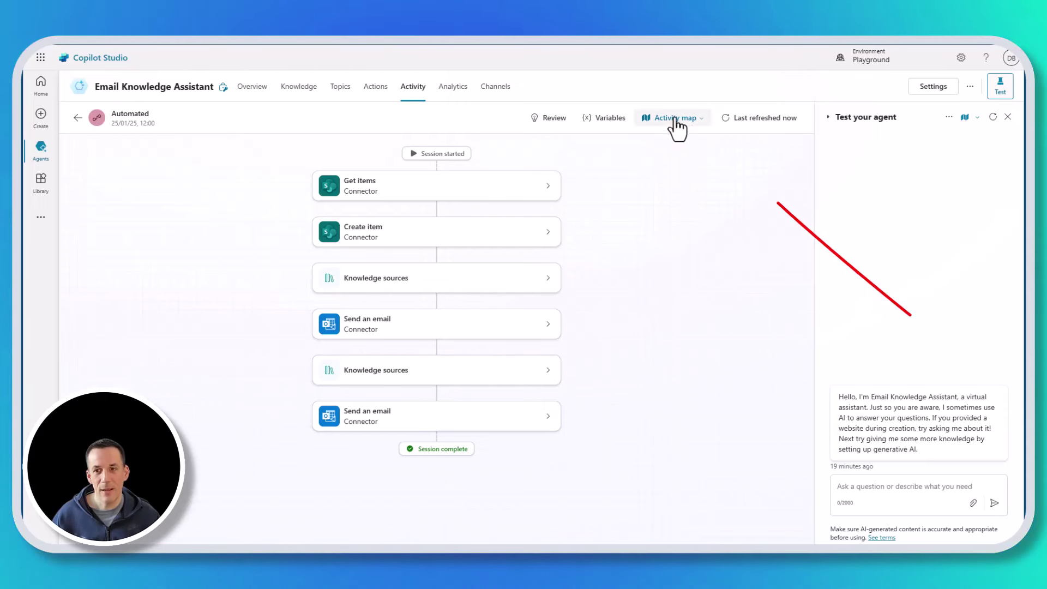
pyautogui.click(677, 118)
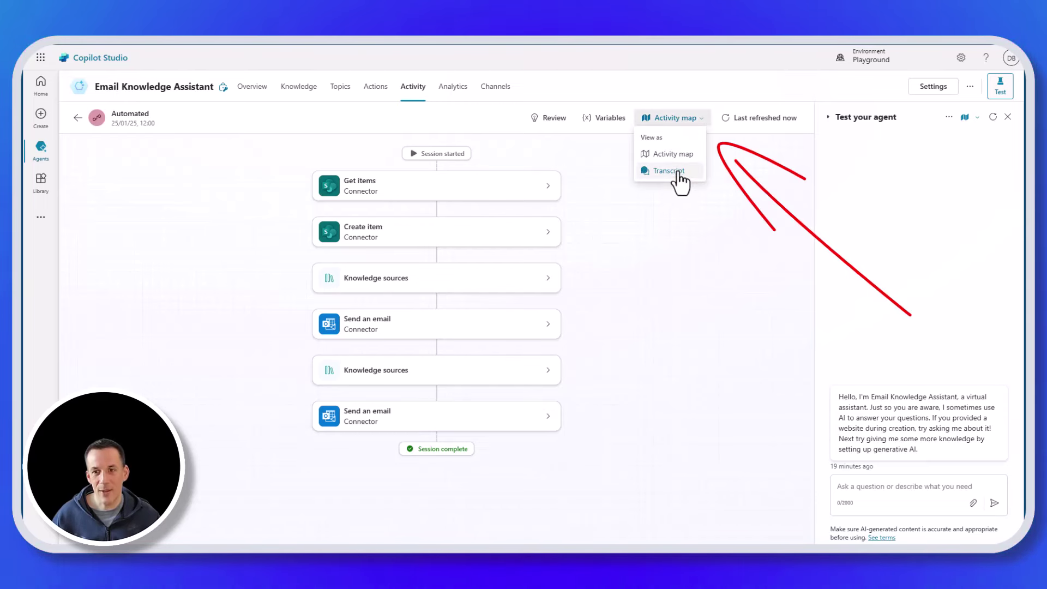
pyautogui.click(678, 173)
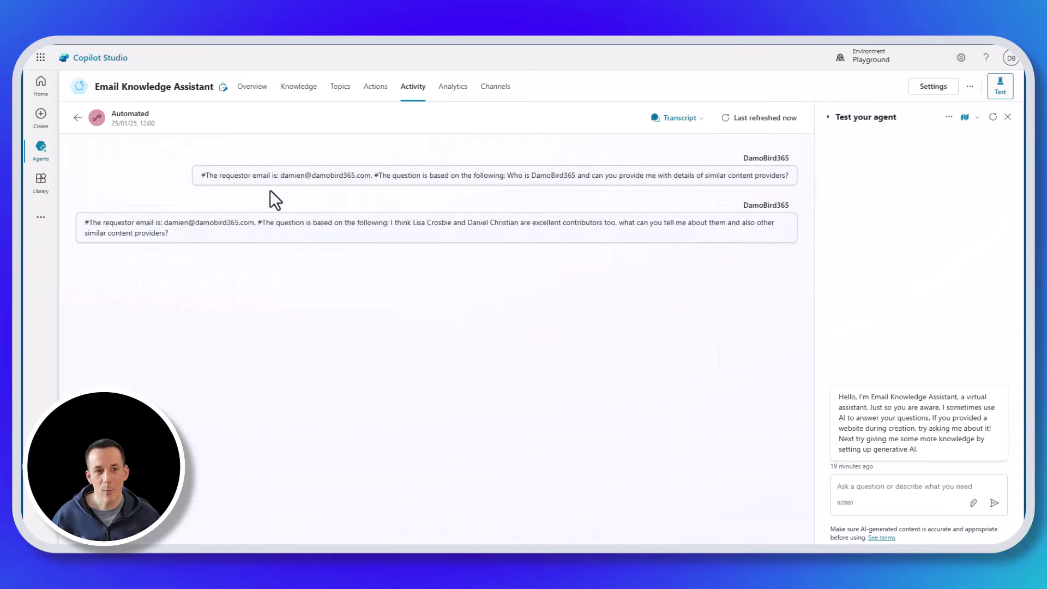
# - Open the agent's emailed reply about the two contributors and other content providers, and read through it
pyautogui.click(320, 238)
pyautogui.moveTo(379, 112); pyautogui.dragTo(466, 67)
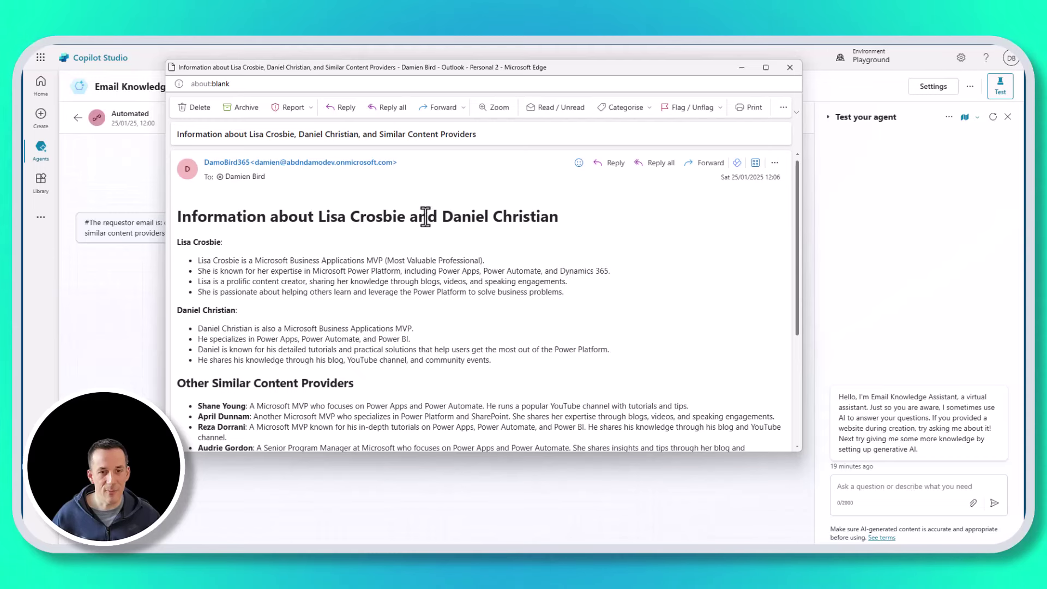
pyautogui.scroll(-3, 374, 332)
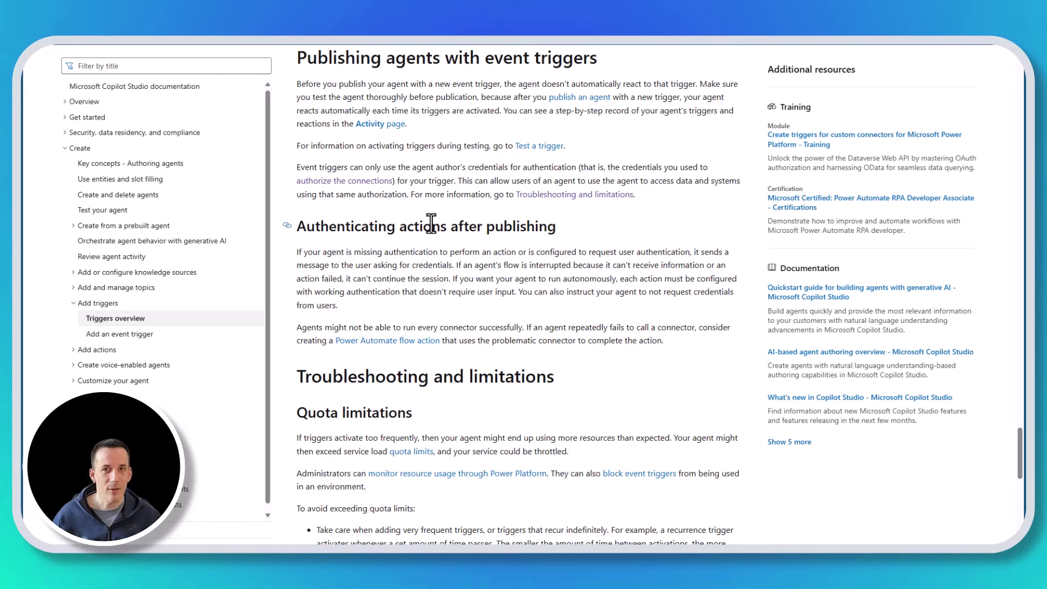
# - Scroll the triggers article to the authenticating-actions and limitations sections
pyautogui.scroll(-10, 374, 96)
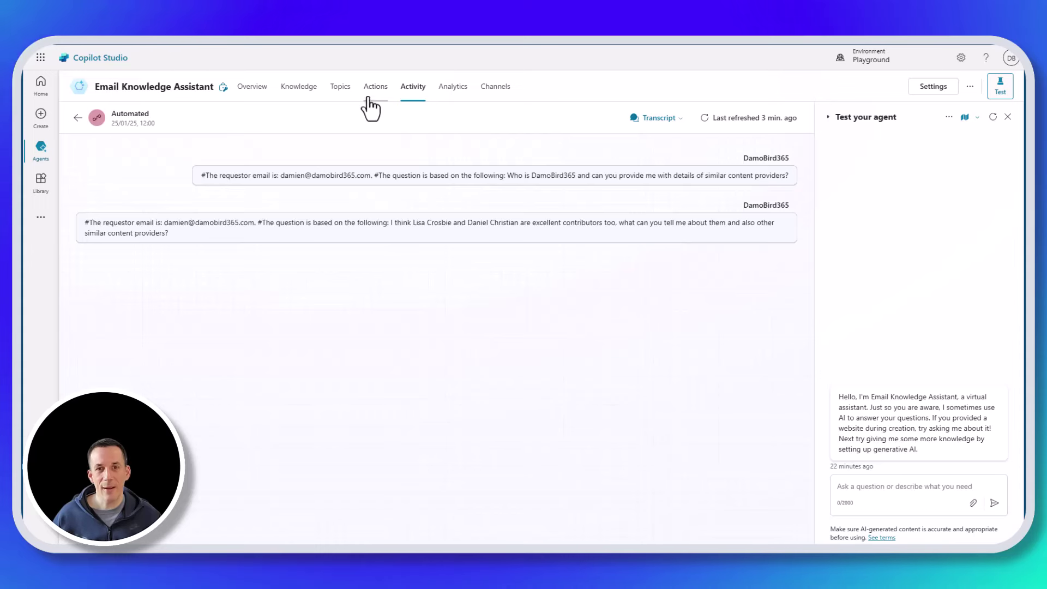
# - Keep Copilot author authentication on the Send an email action, then go back to the Activity list
pyautogui.click(374, 88)
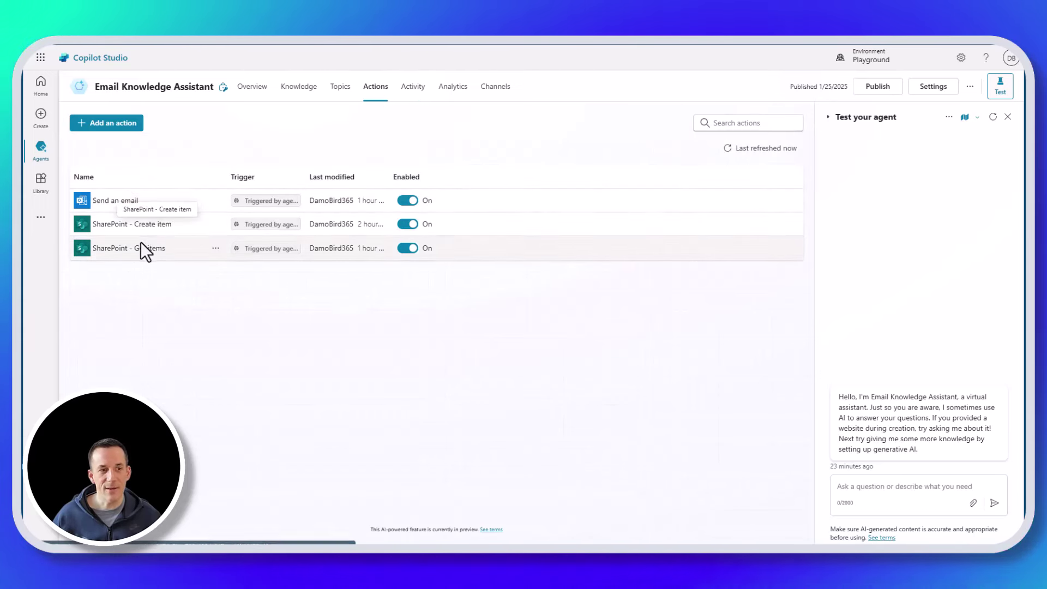
pyautogui.click(114, 200)
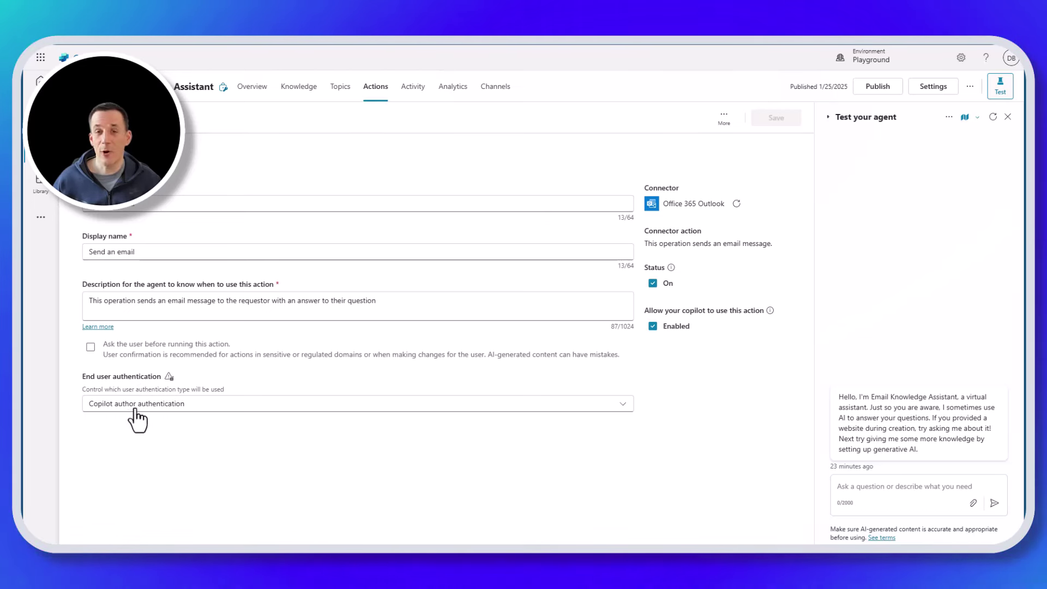
pyautogui.click(136, 406)
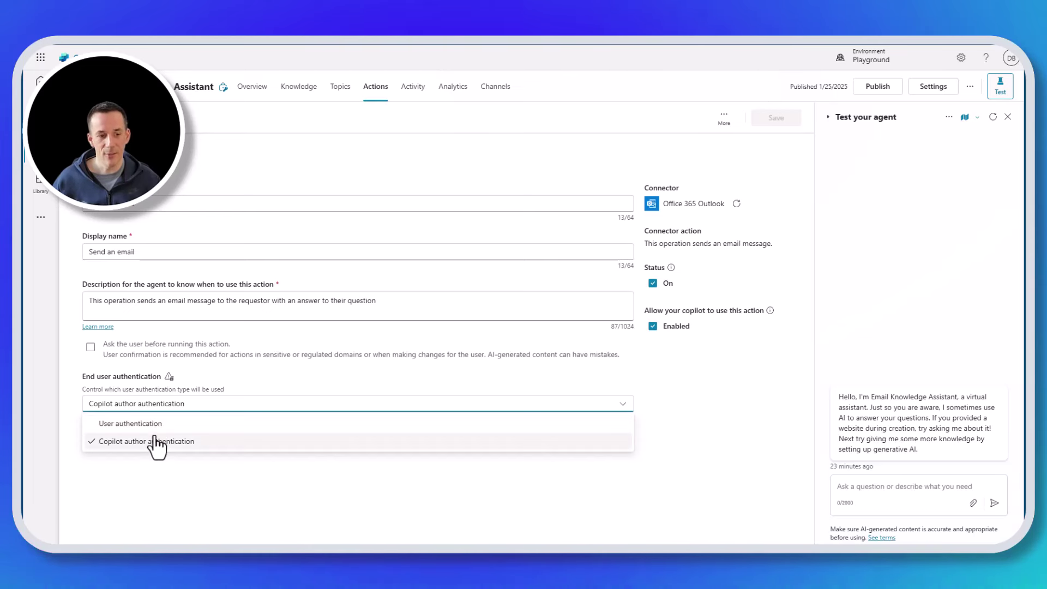
pyautogui.click(155, 440)
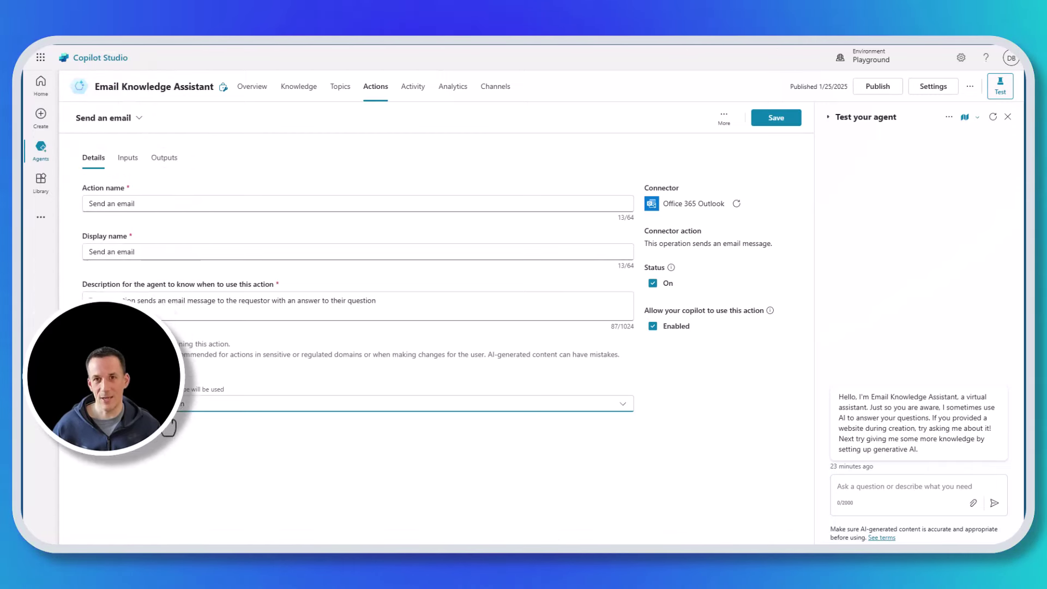
pyautogui.click(413, 87)
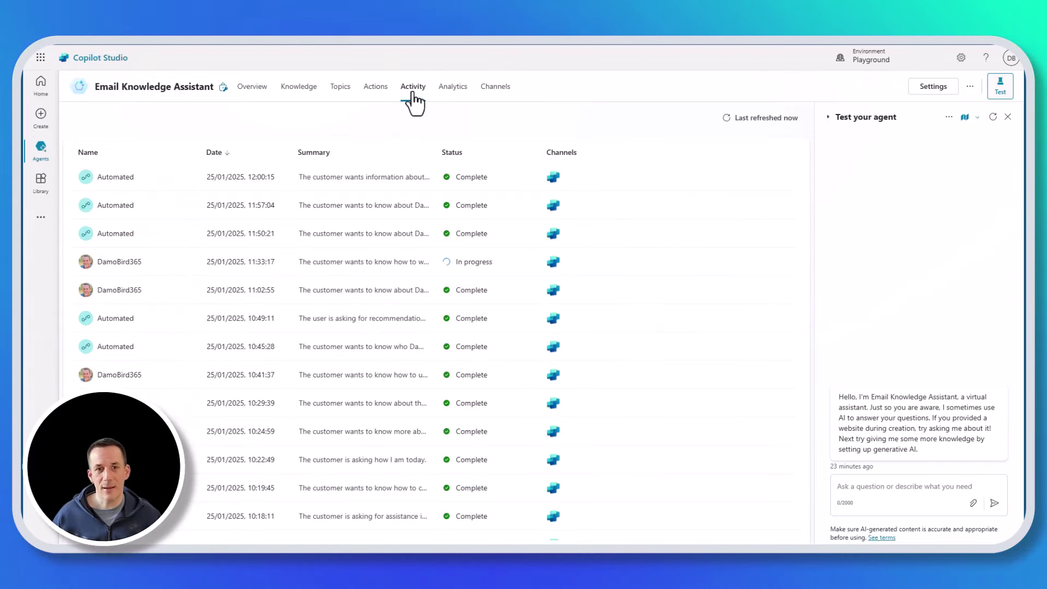
# - Open the 25/01/25 12:00 automated session and show it as a transcript
pyautogui.click(101, 178)
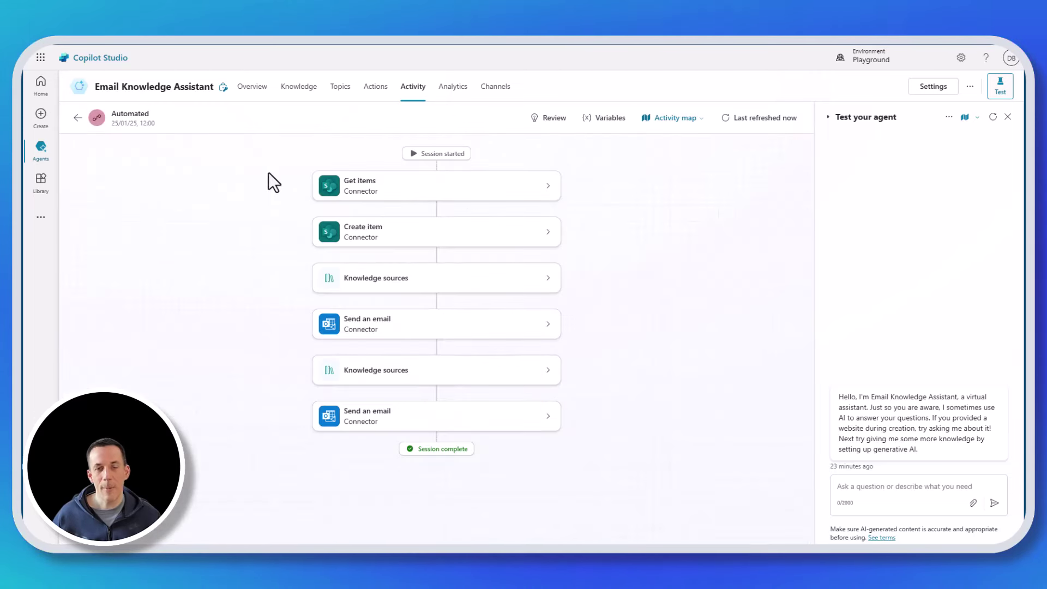
pyautogui.click(672, 122)
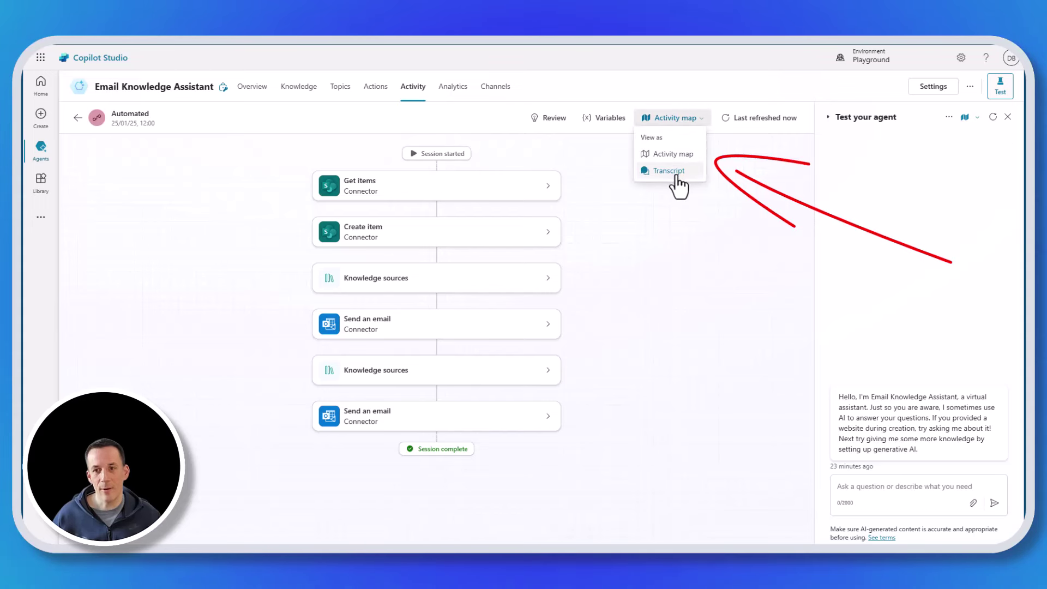
pyautogui.click(672, 172)
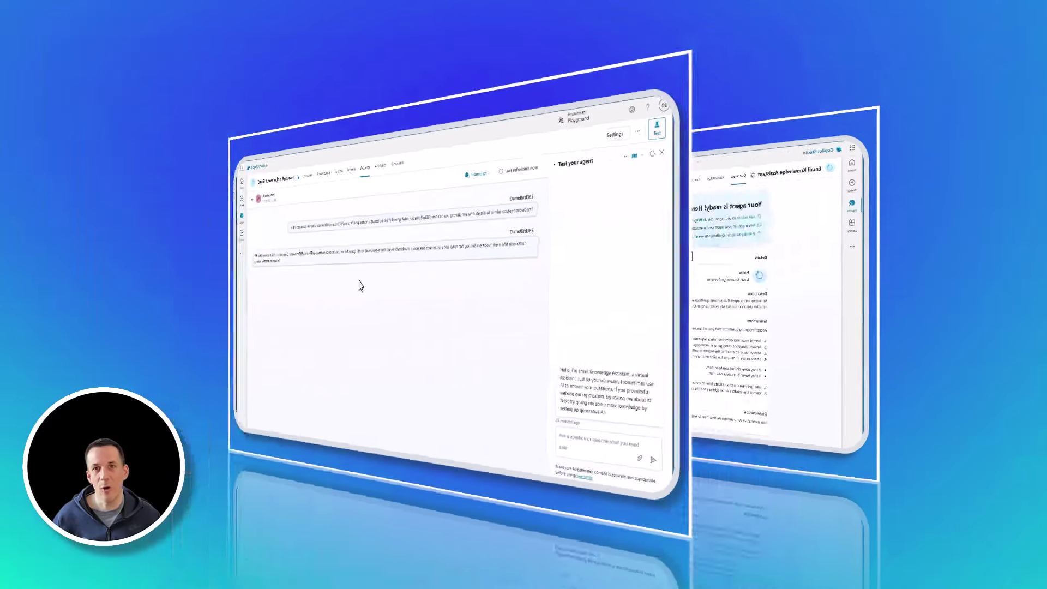
pyautogui.scroll(-2, 447, 250)
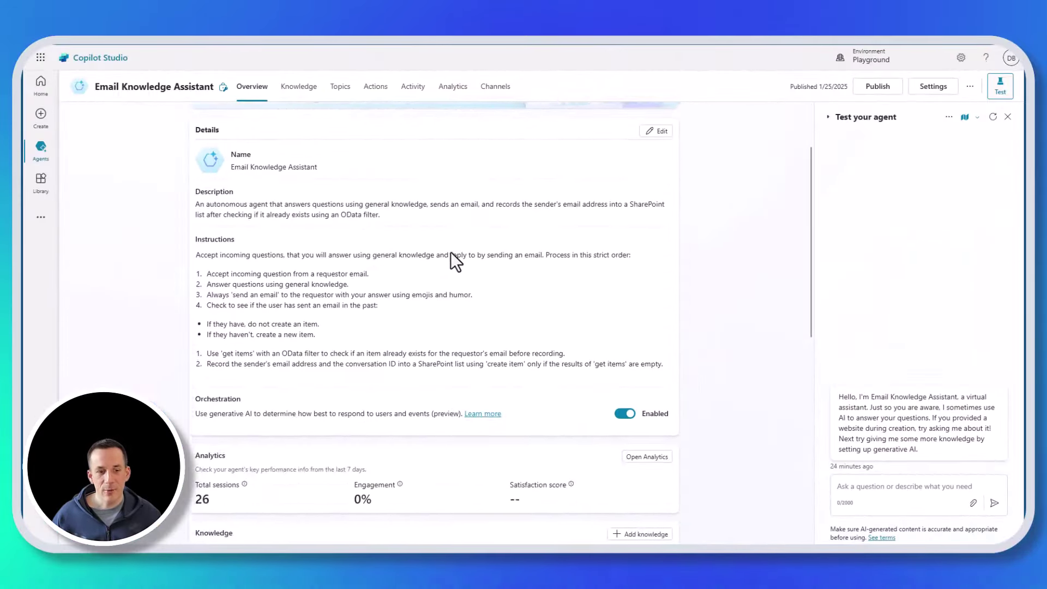
pyautogui.scroll(-9, 458, 261)
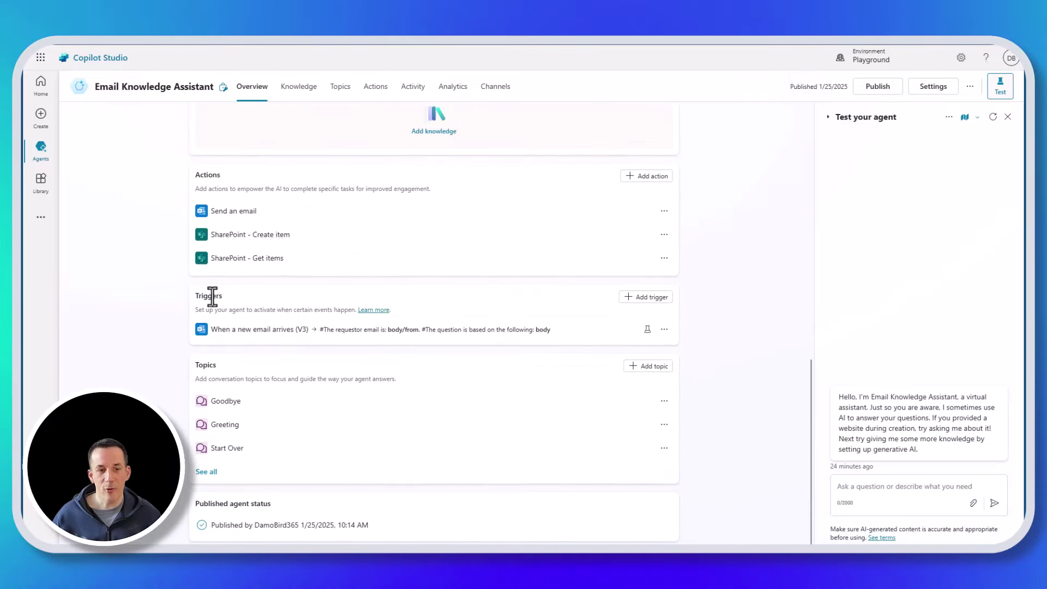
pyautogui.moveTo(229, 332)
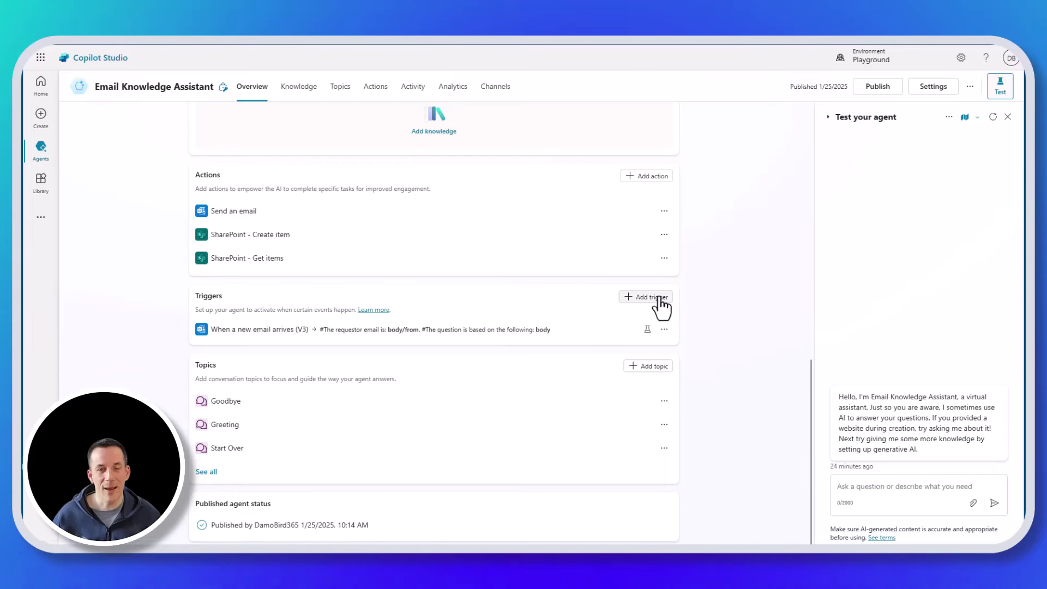
pyautogui.click(648, 329)
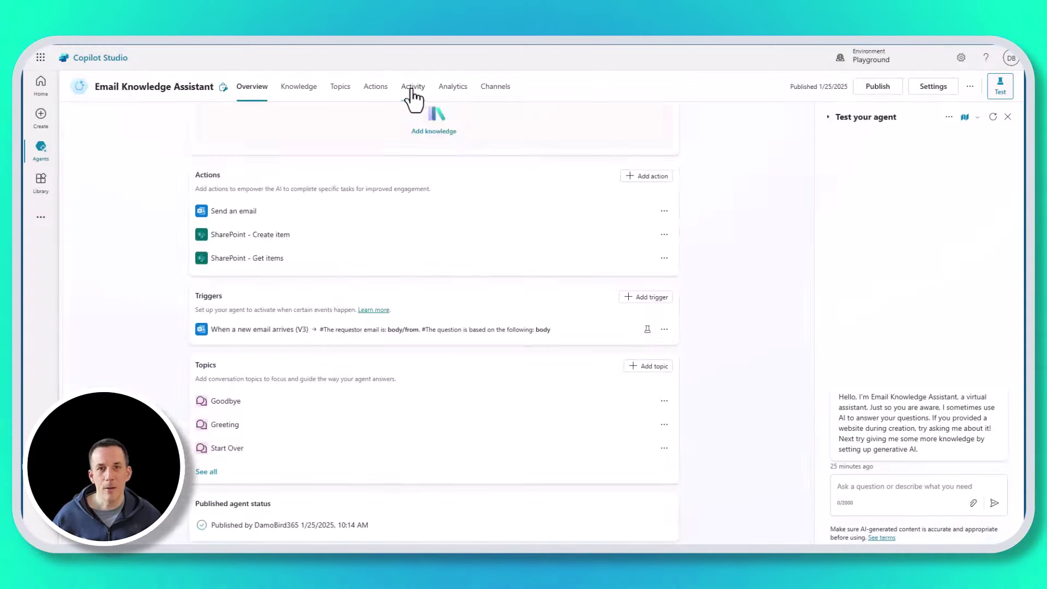
pyautogui.click(413, 88)
pyautogui.click(113, 267)
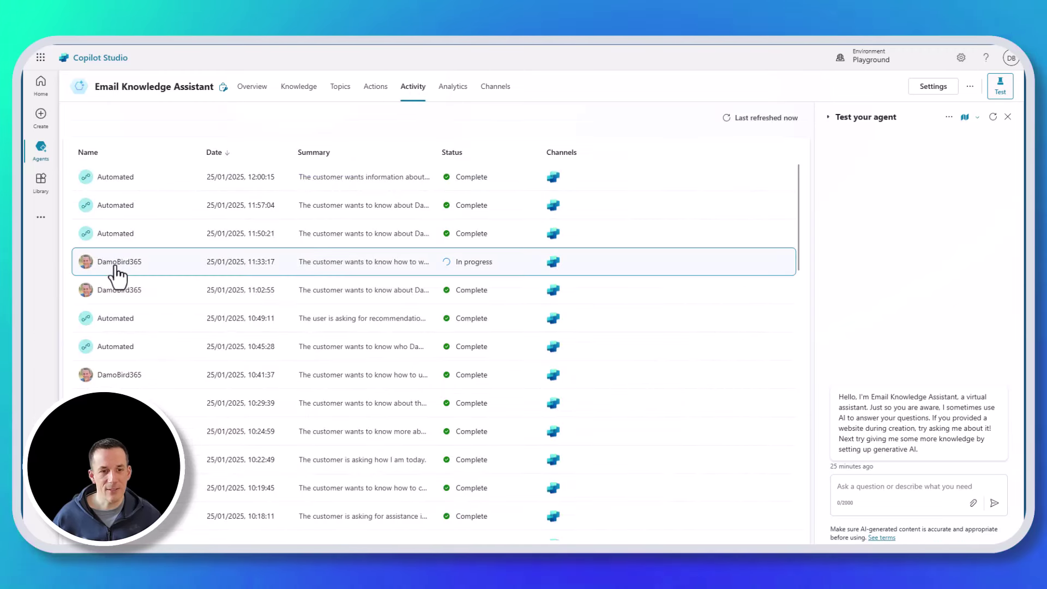
pyautogui.click(259, 236)
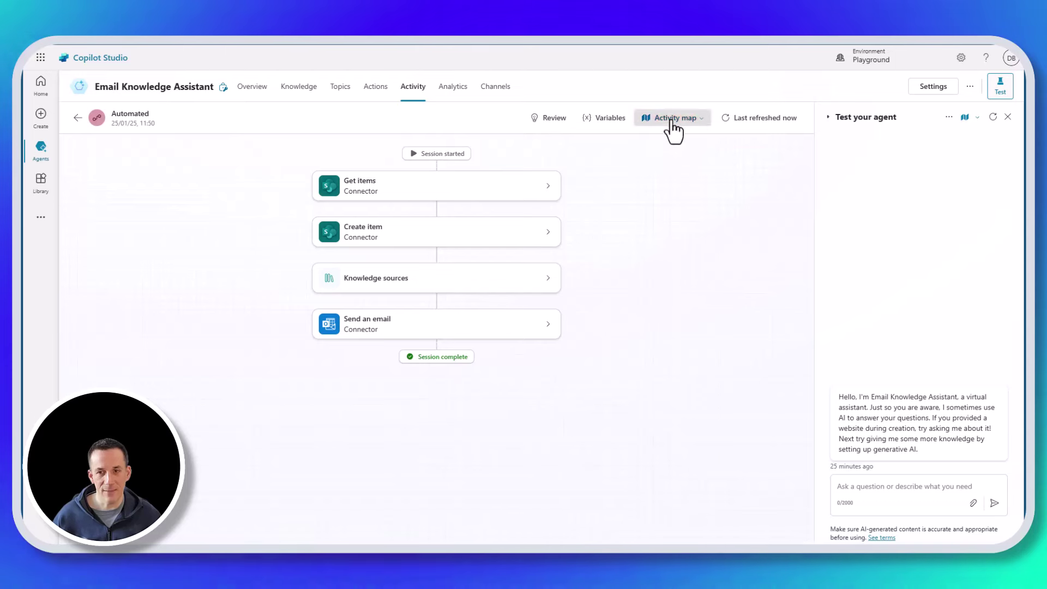
pyautogui.click(673, 119)
pyautogui.click(669, 171)
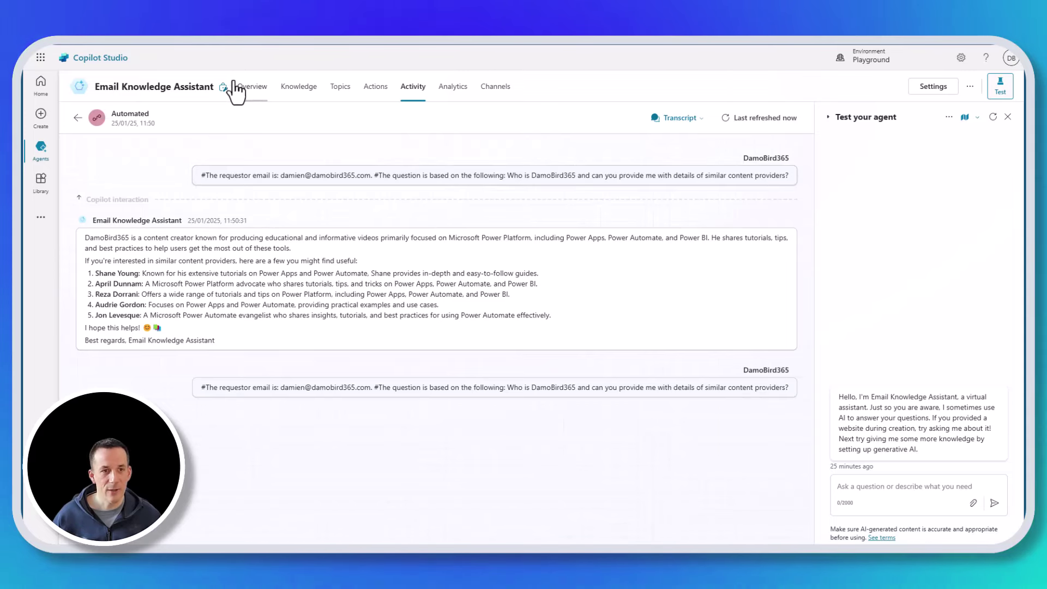
pyautogui.click(251, 88)
pyautogui.scroll(-9, 436, 333)
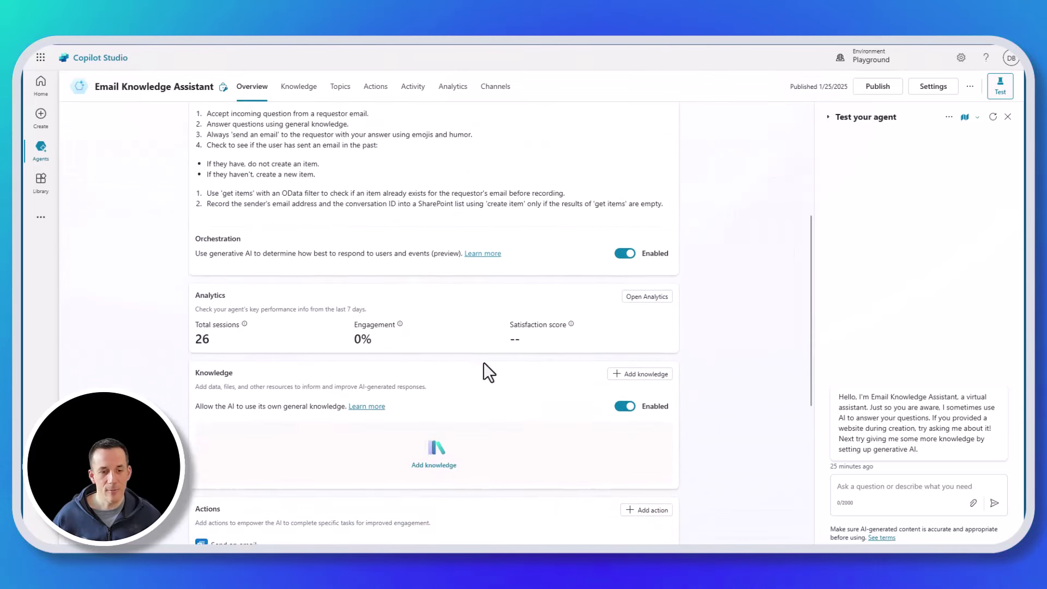
# - Test the new-email trigger using its 25 Jan 11:50 instance
pyautogui.click(648, 401)
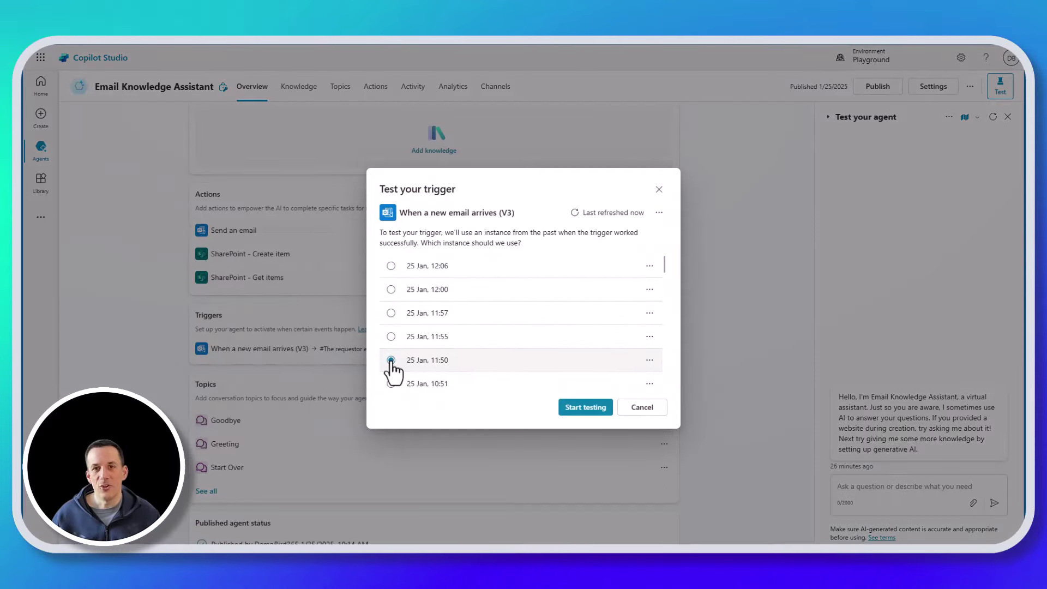
pyautogui.click(584, 408)
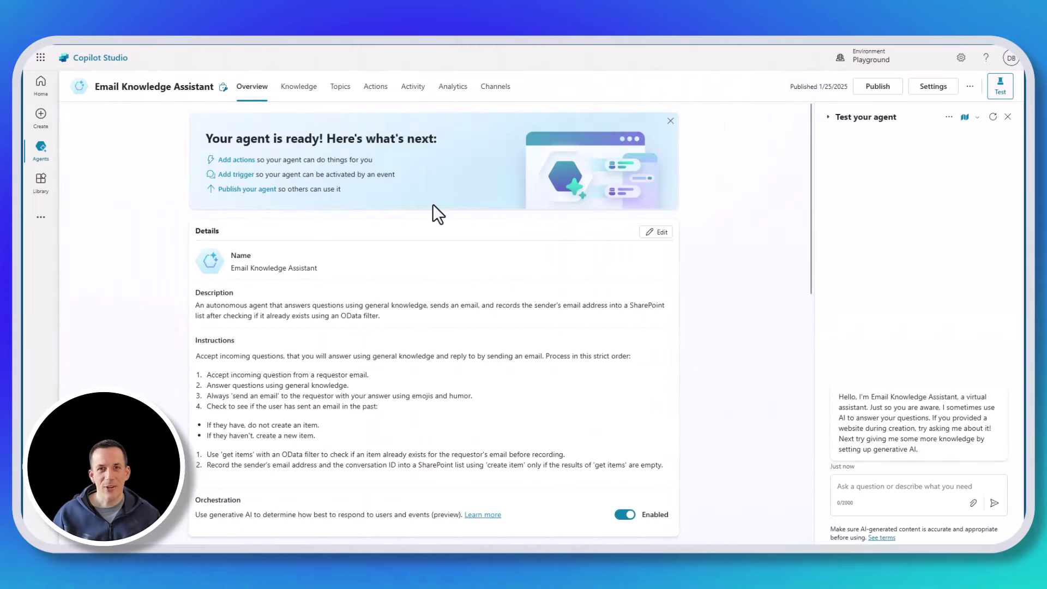
# - Scroll the Overview page down to Triggers and open the Add trigger list of featured triggers
pyautogui.scroll(-4, 433, 208)
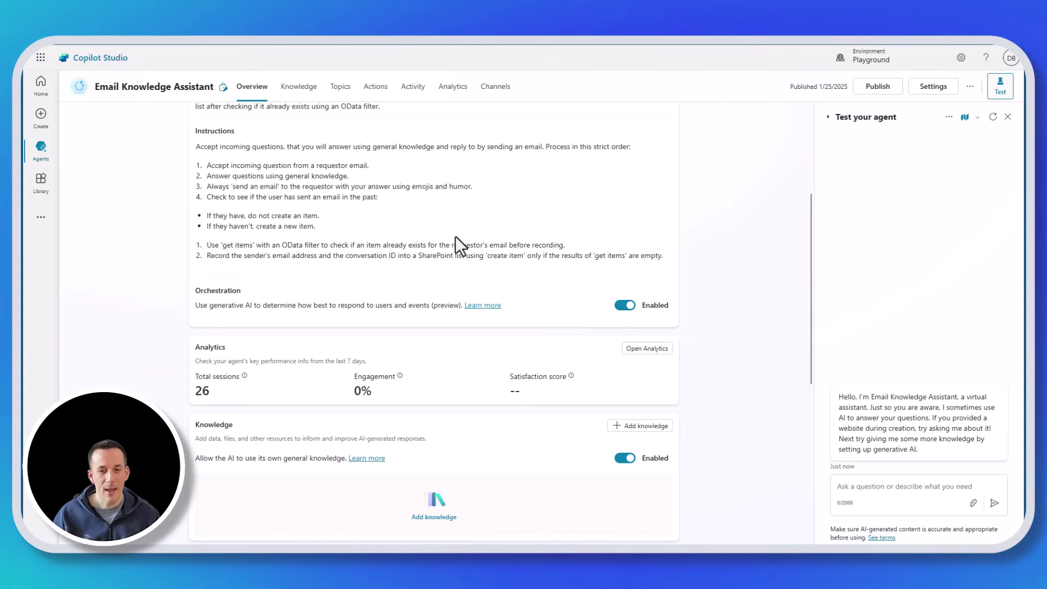
pyautogui.scroll(-3, 507, 277)
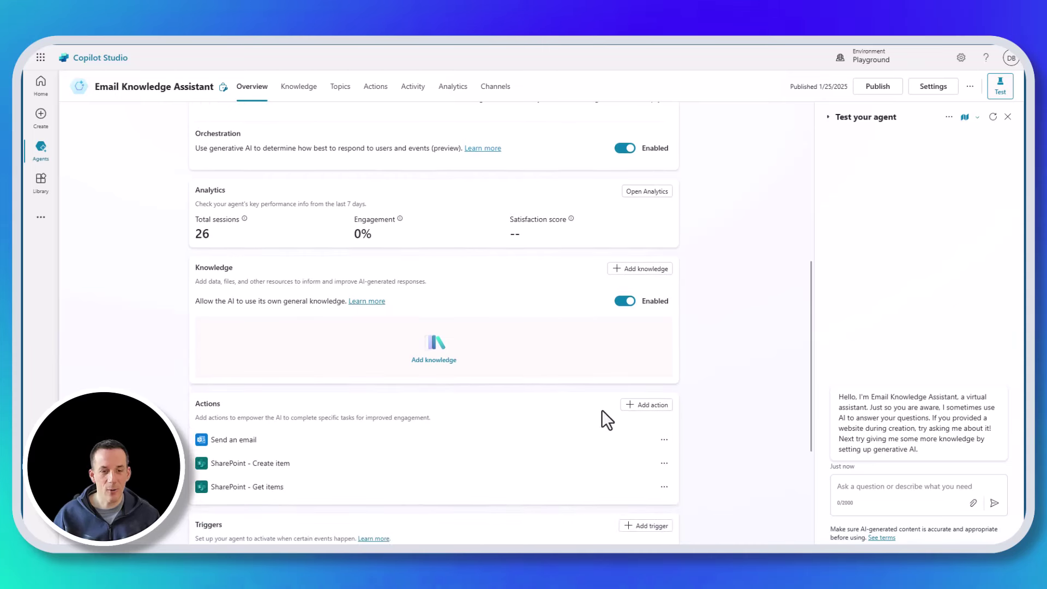
pyautogui.scroll(-2, 582, 410)
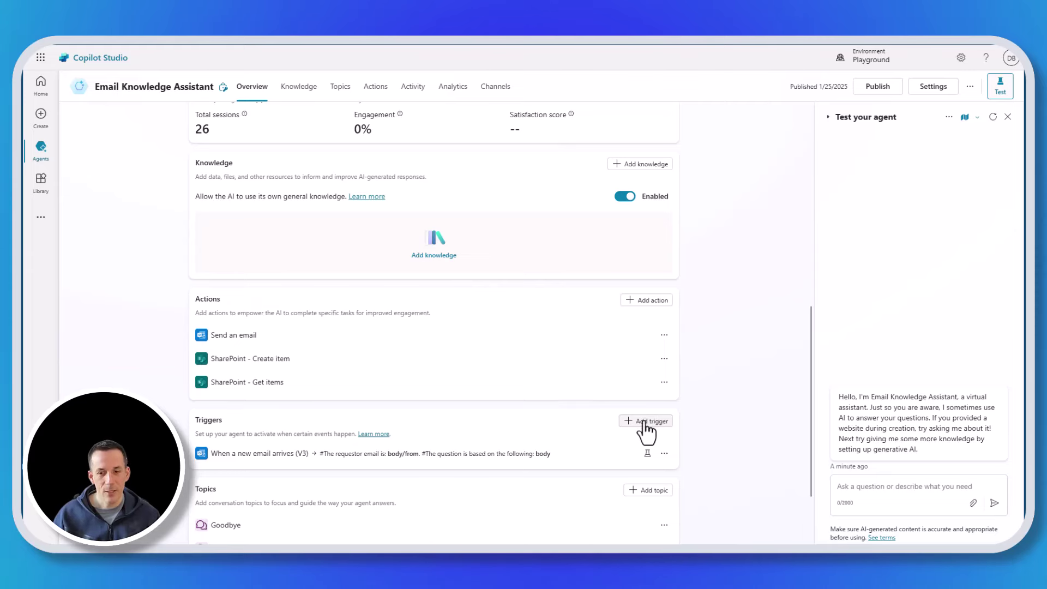
pyautogui.click(643, 423)
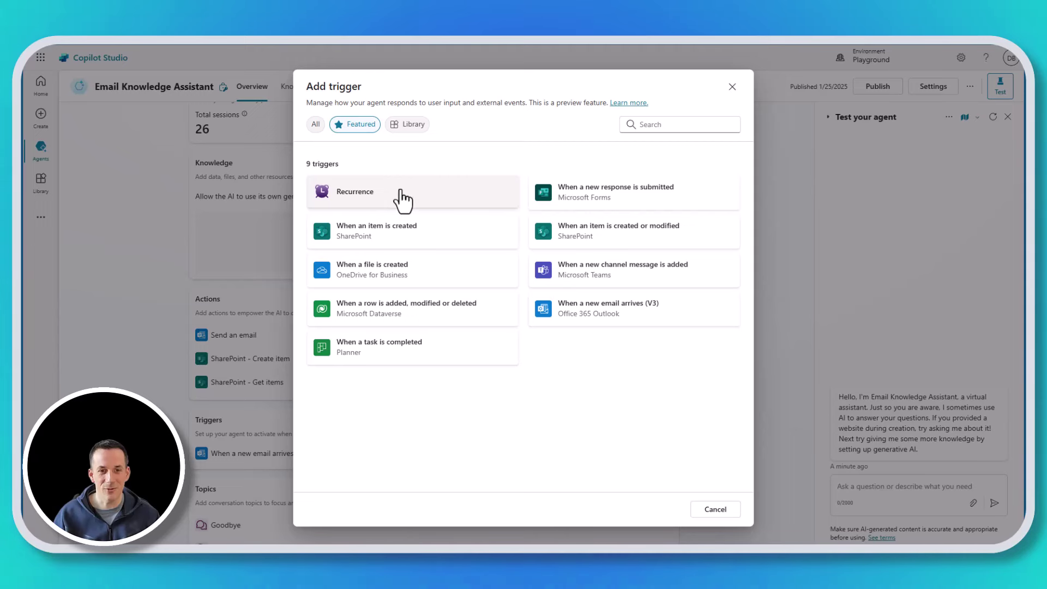
# - Create a Recurrence trigger that fires every 30 minutes
pyautogui.click(398, 197)
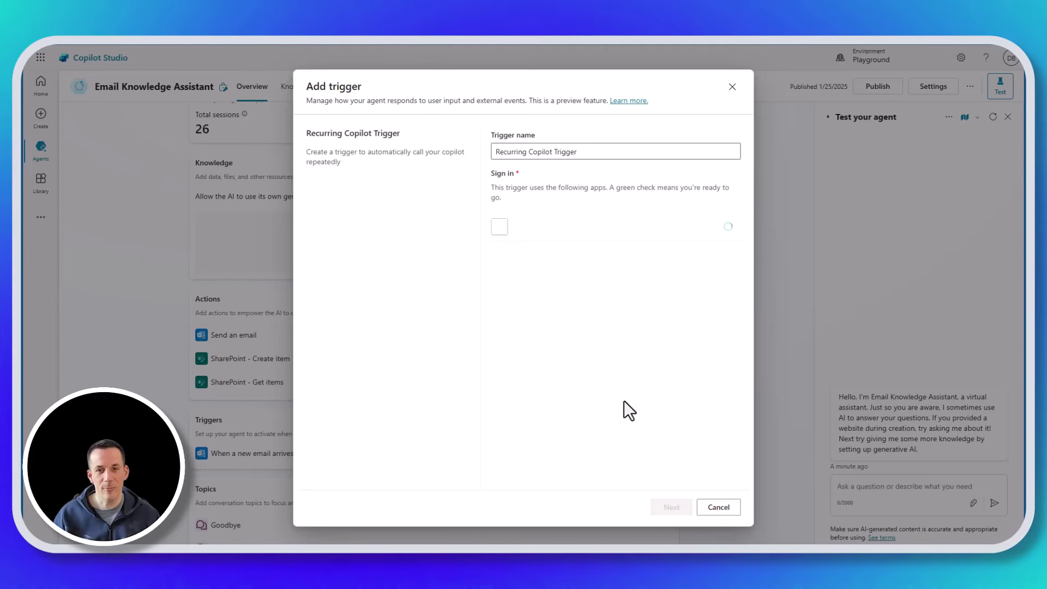
pyautogui.click(671, 508)
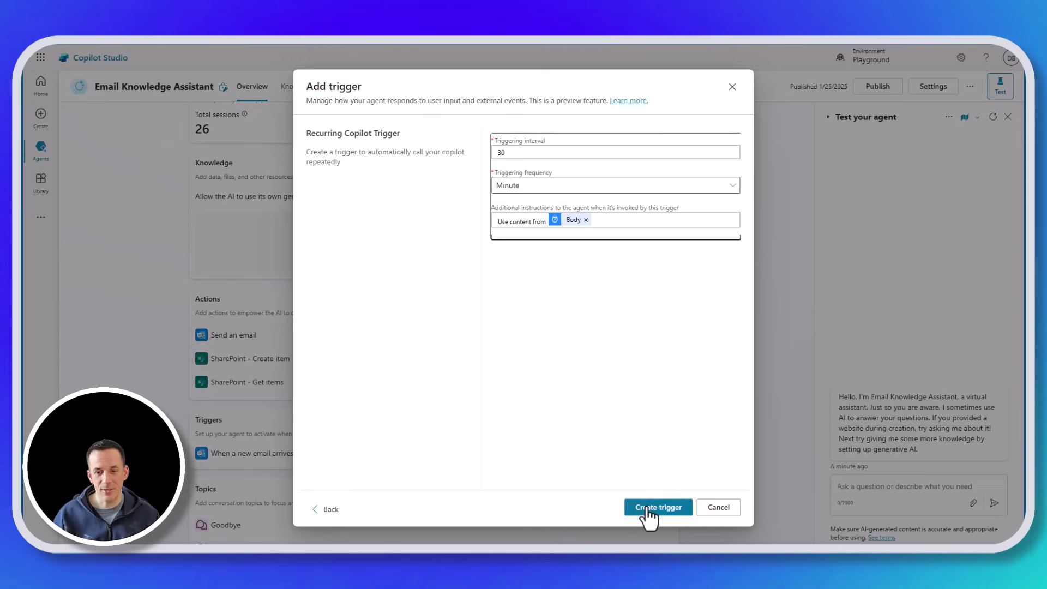
pyautogui.click(653, 510)
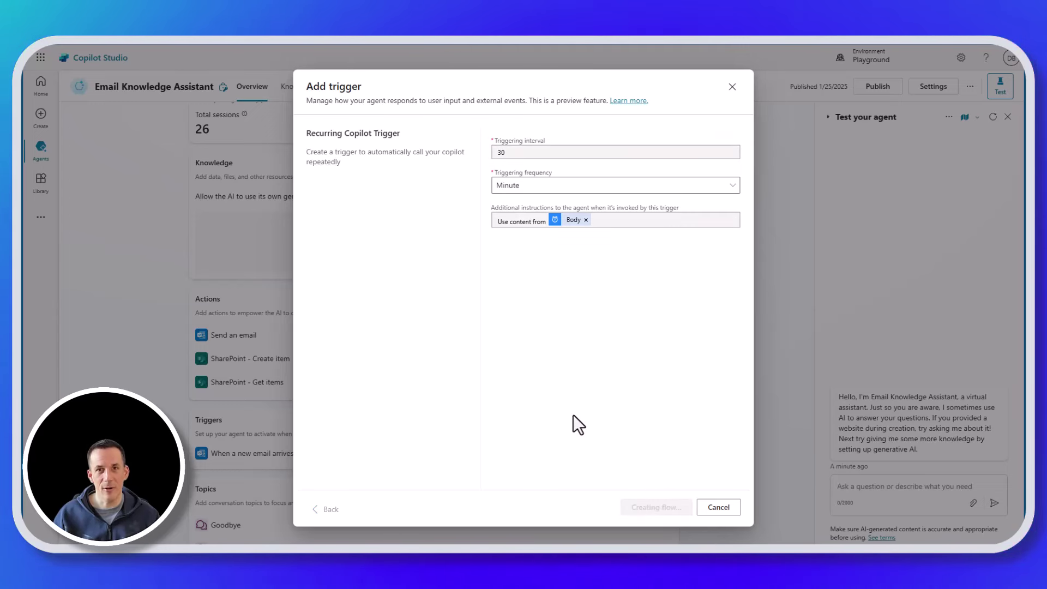
pyautogui.click(716, 509)
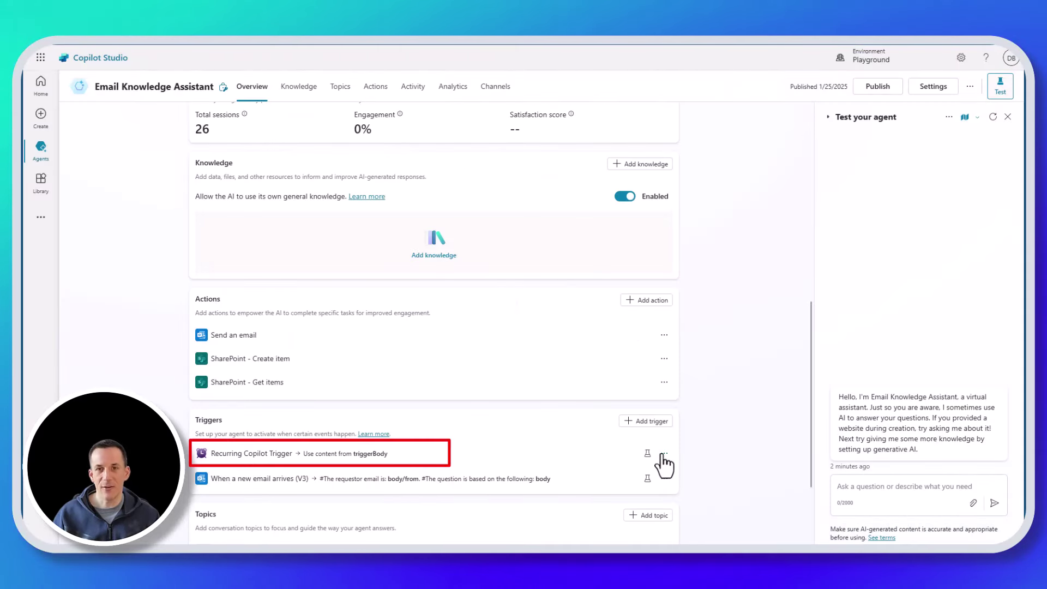
# - Open the Recurring Copilot Trigger flow for editing and delete its Recurrence trigger
pyautogui.click(664, 454)
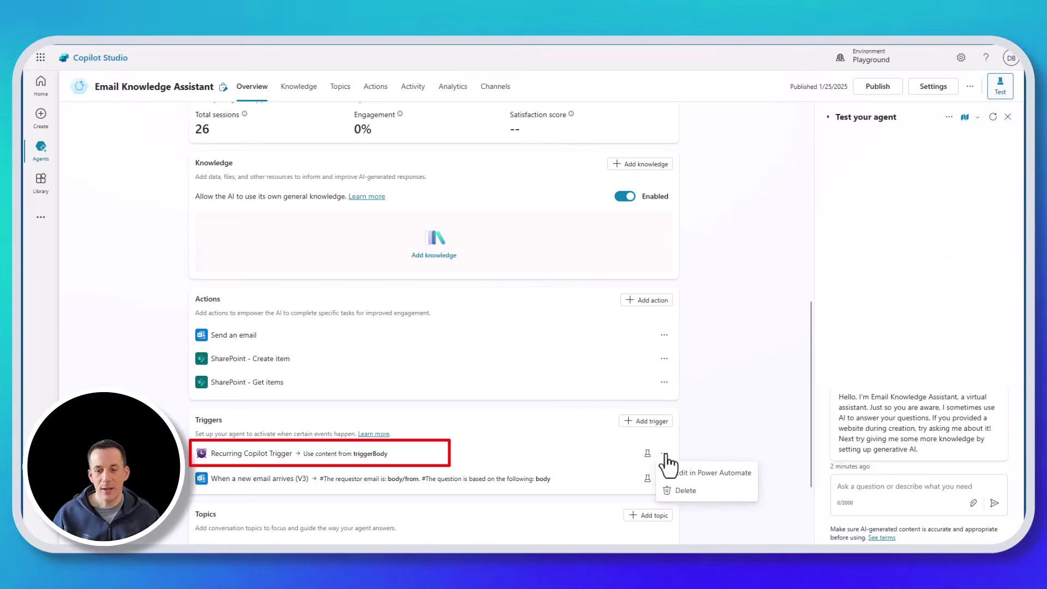
pyautogui.click(692, 473)
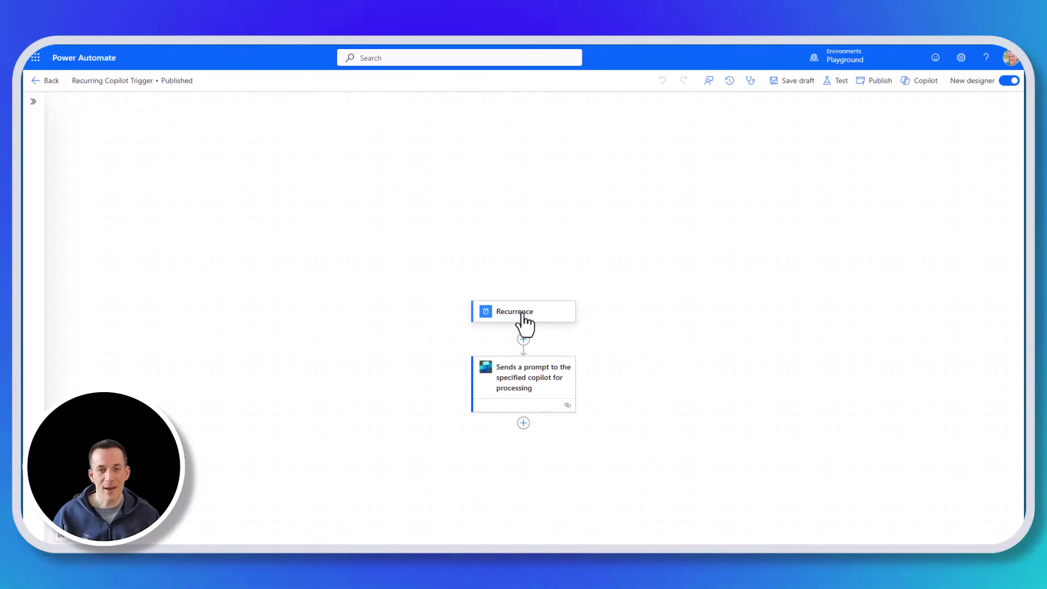
pyautogui.rightClick(513, 312)
pyautogui.click(546, 320)
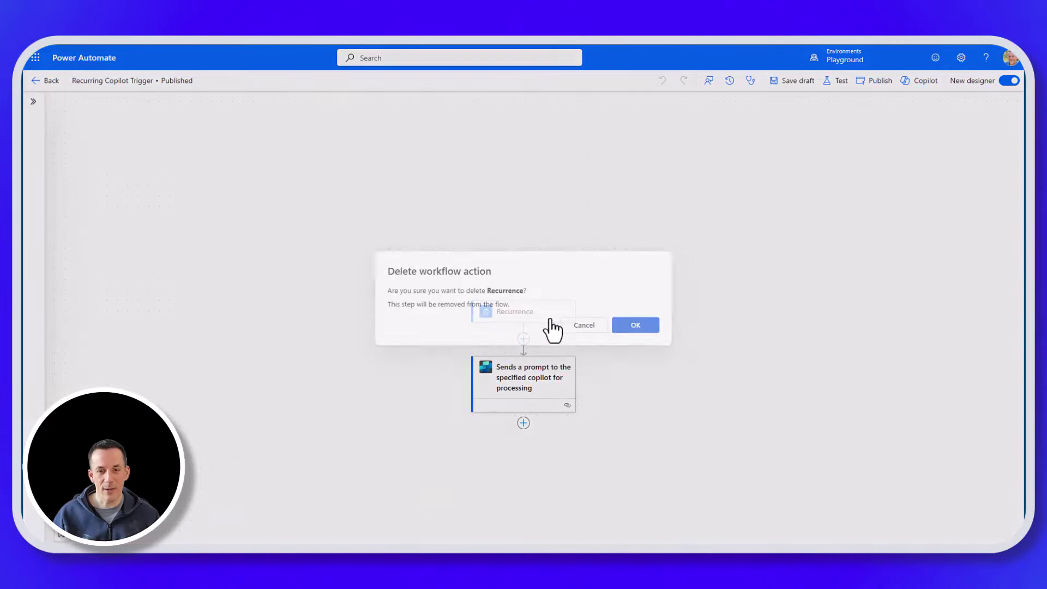
pyautogui.click(636, 326)
# - Add 'Manually trigger a flow' as the flow's new trigger
pyautogui.click(525, 313)
pyautogui.click(161, 150)
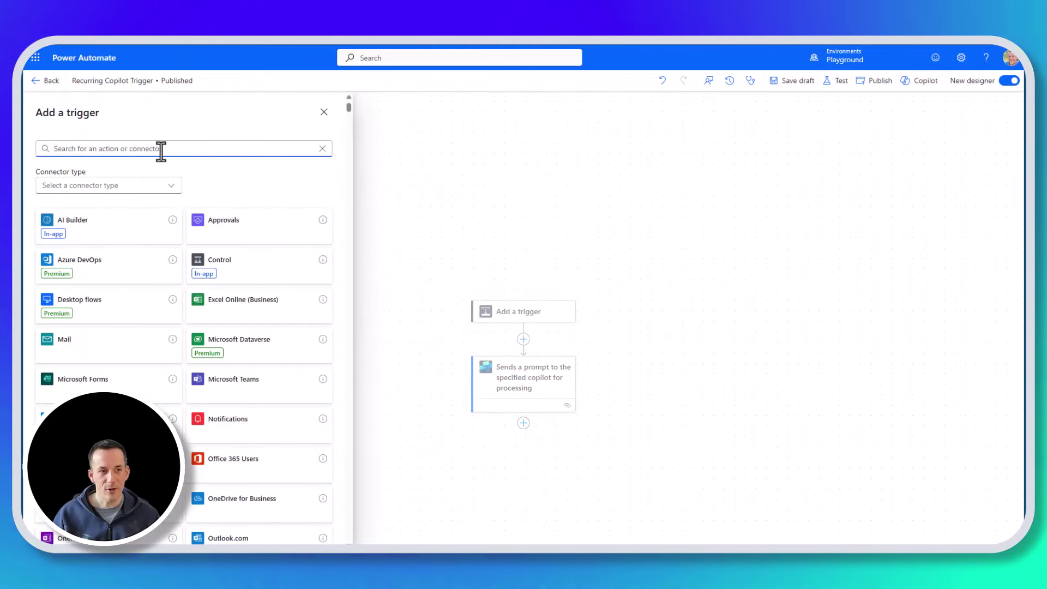
pyautogui.write('Man')
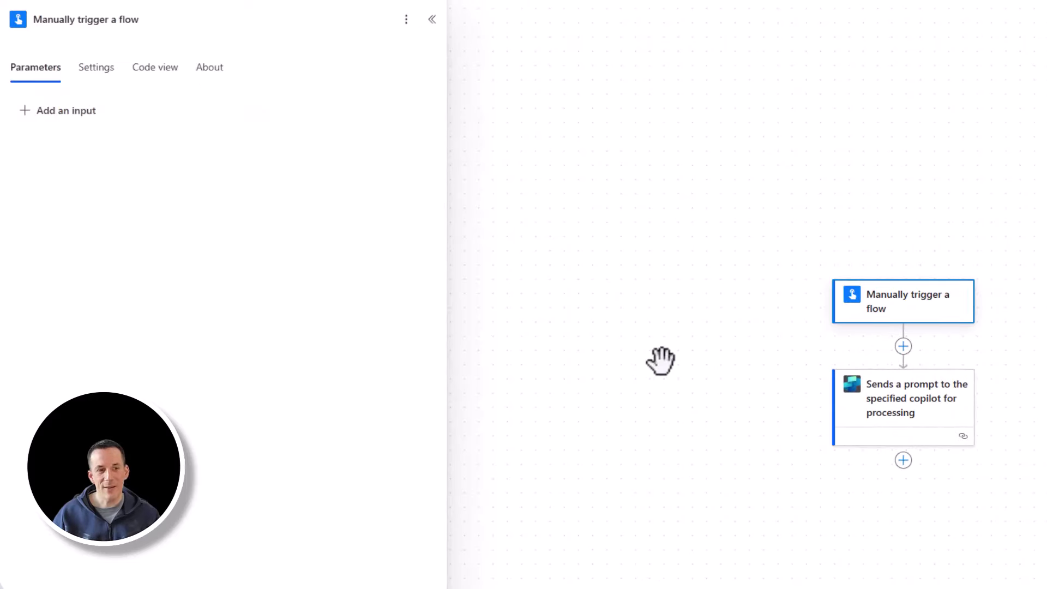
# - Add two text inputs to the manual trigger
pyautogui.click(57, 115)
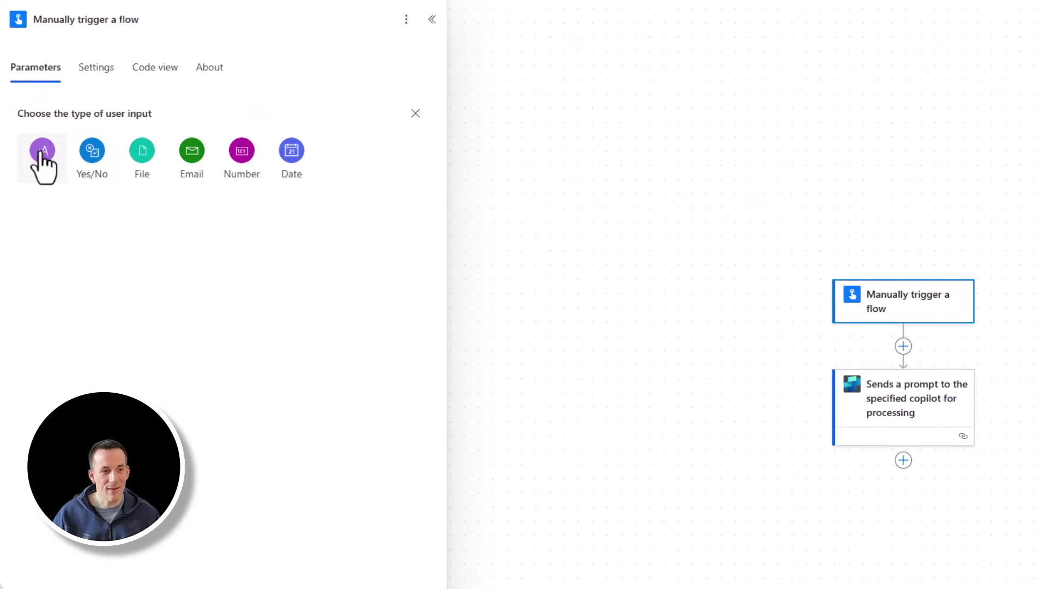
pyautogui.click(42, 153)
pyautogui.click(52, 149)
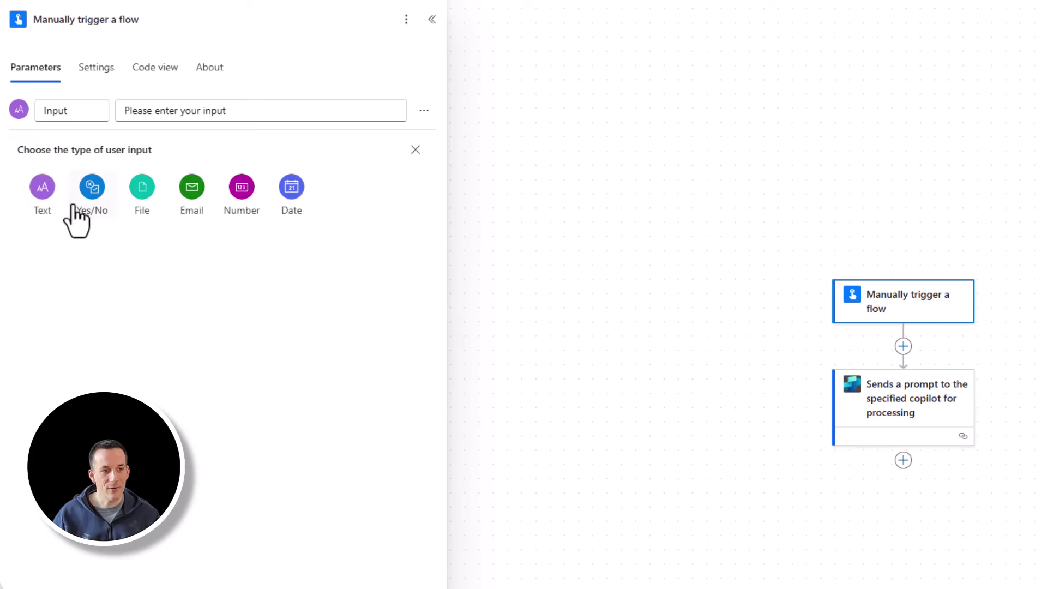
pyautogui.click(42, 192)
# - Rename the two trigger inputs to EMail and Question
pyautogui.moveTo(97, 110); pyautogui.dragTo(1, 125)
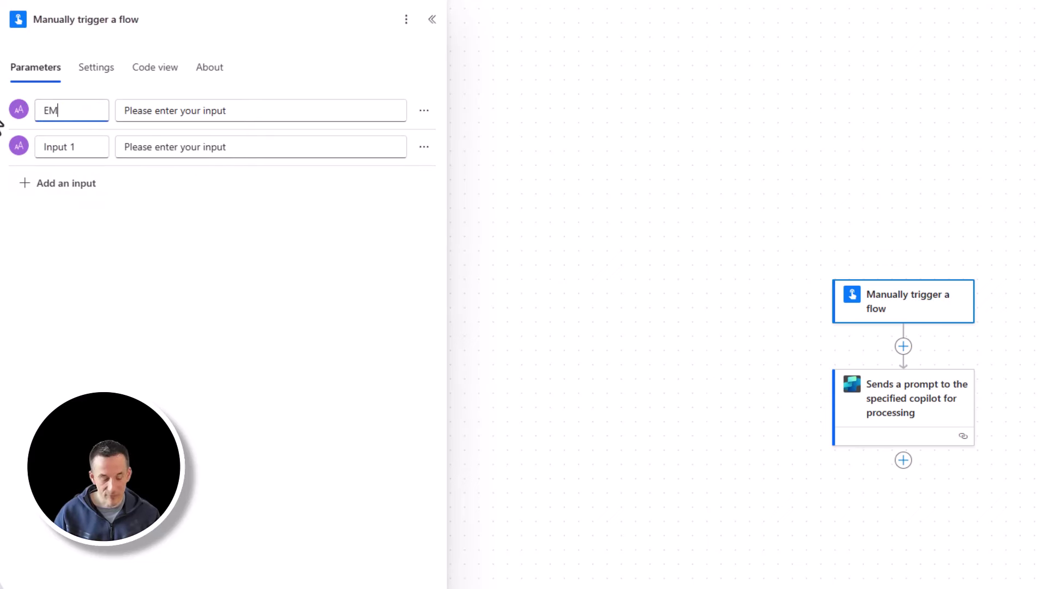
pyautogui.write('EMail')
pyautogui.moveTo(104, 148); pyautogui.dragTo(12, 145)
pyautogui.write('Question')
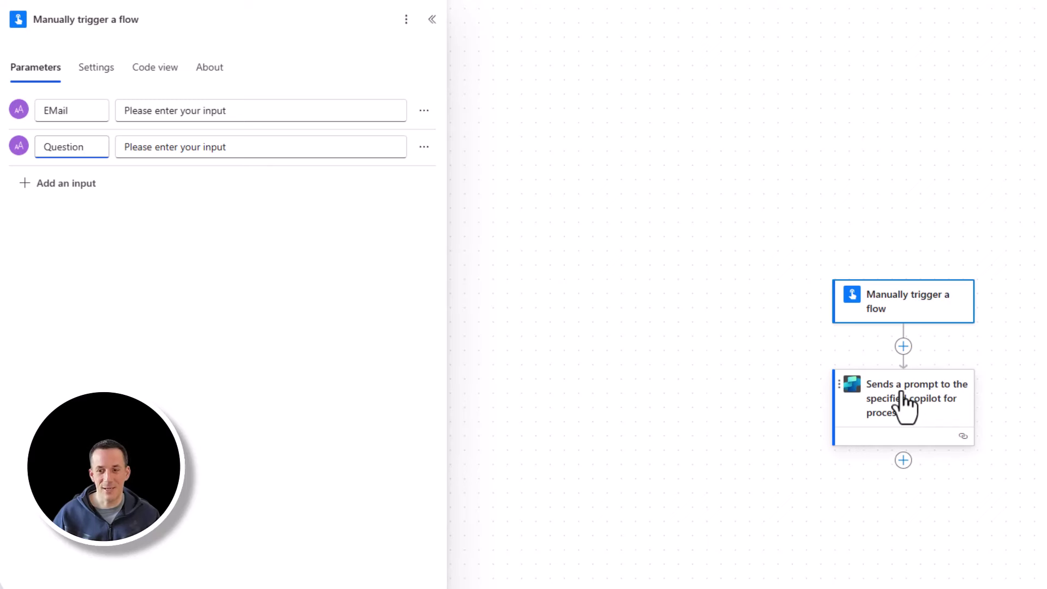
# - Enable the Conversation ID advanced parameter on the copilot prompt step
pyautogui.click(902, 394)
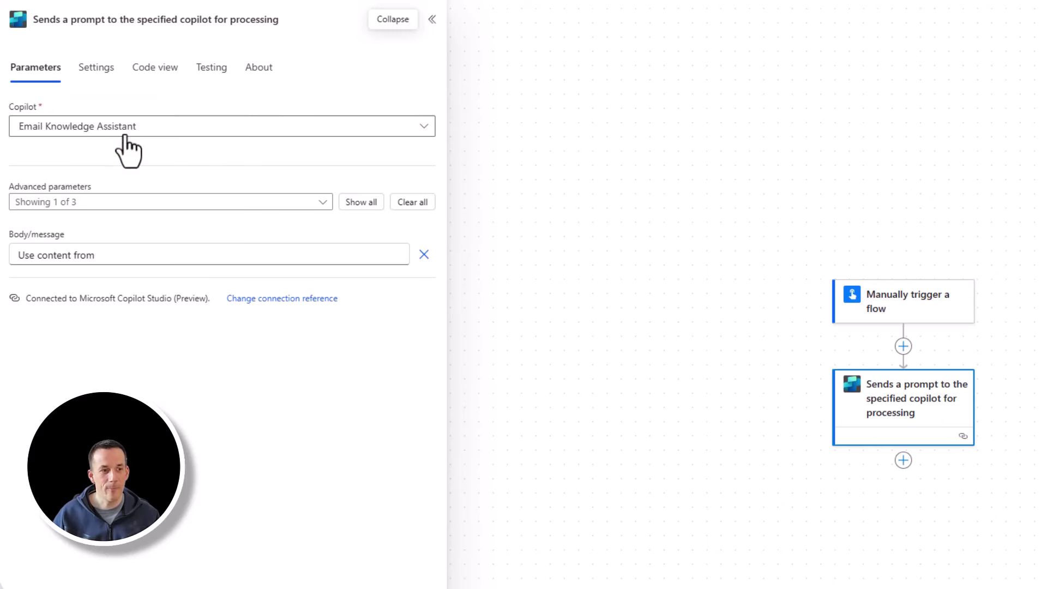
pyautogui.click(323, 203)
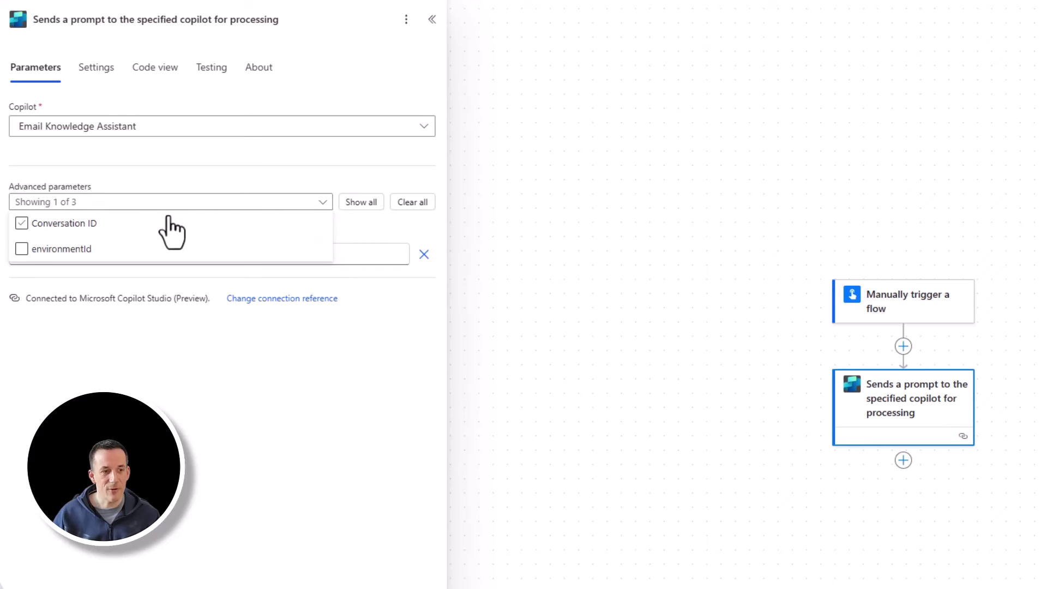
pyautogui.click(54, 226)
pyautogui.click(54, 226)
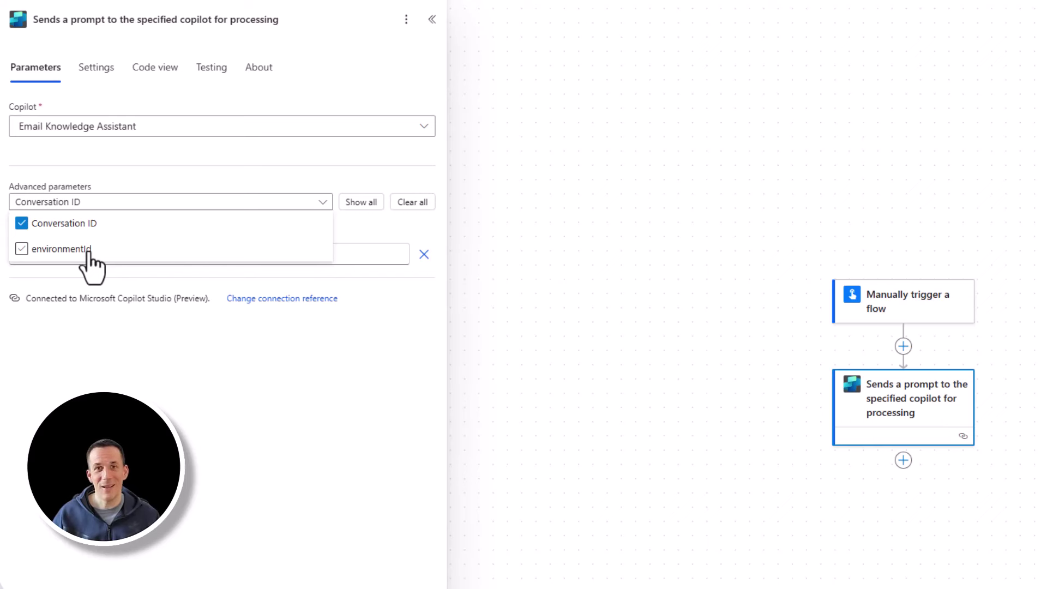
pyautogui.click(86, 299)
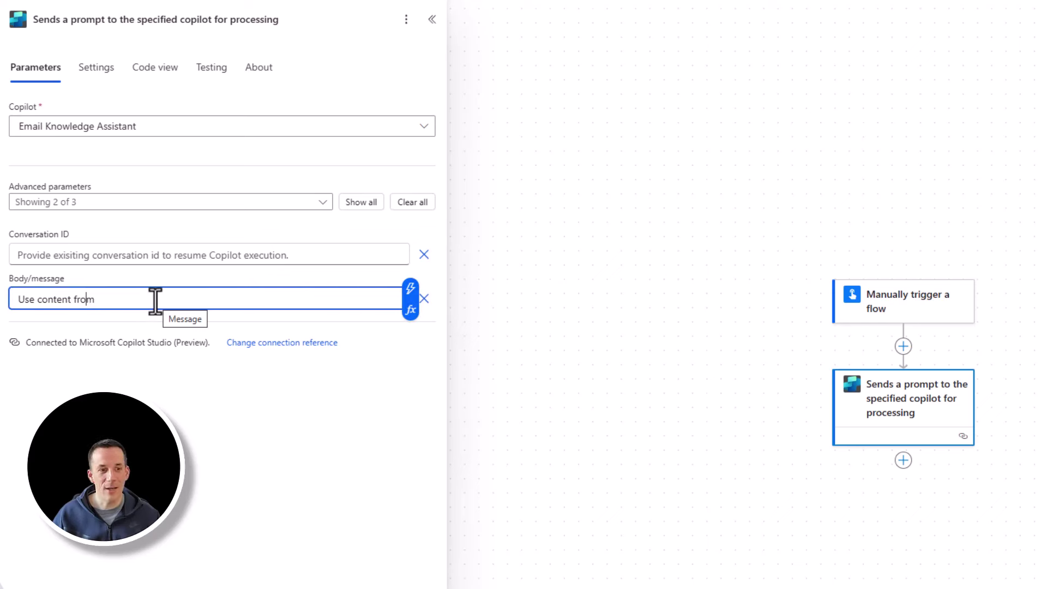
# - Set the message to 'Here is the requestor email [EMail] and the users question is: [Question]'
pyautogui.tripleClick(197, 299)
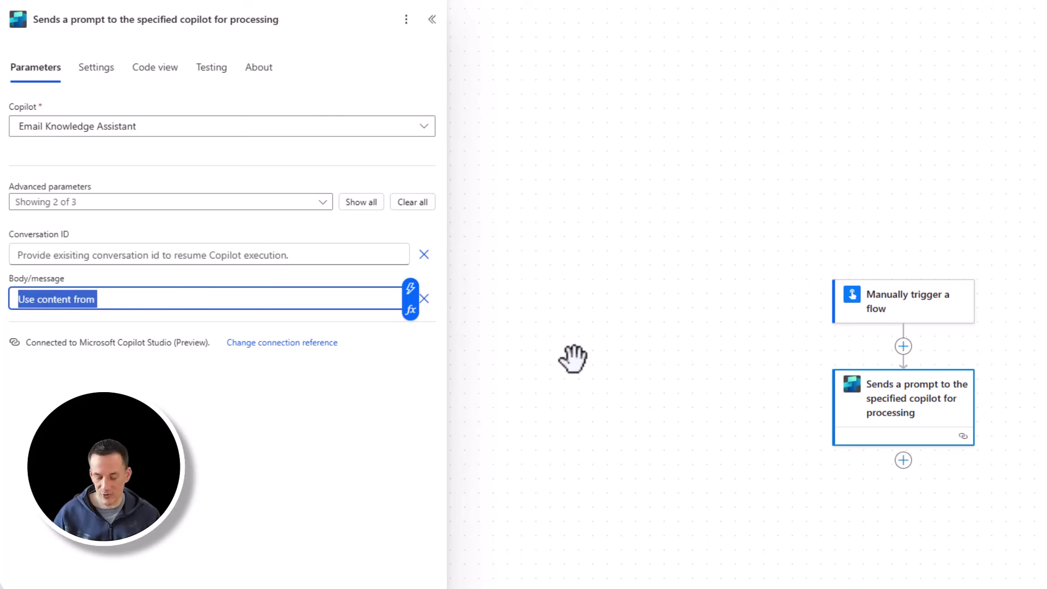
pyautogui.press('BackSpace')
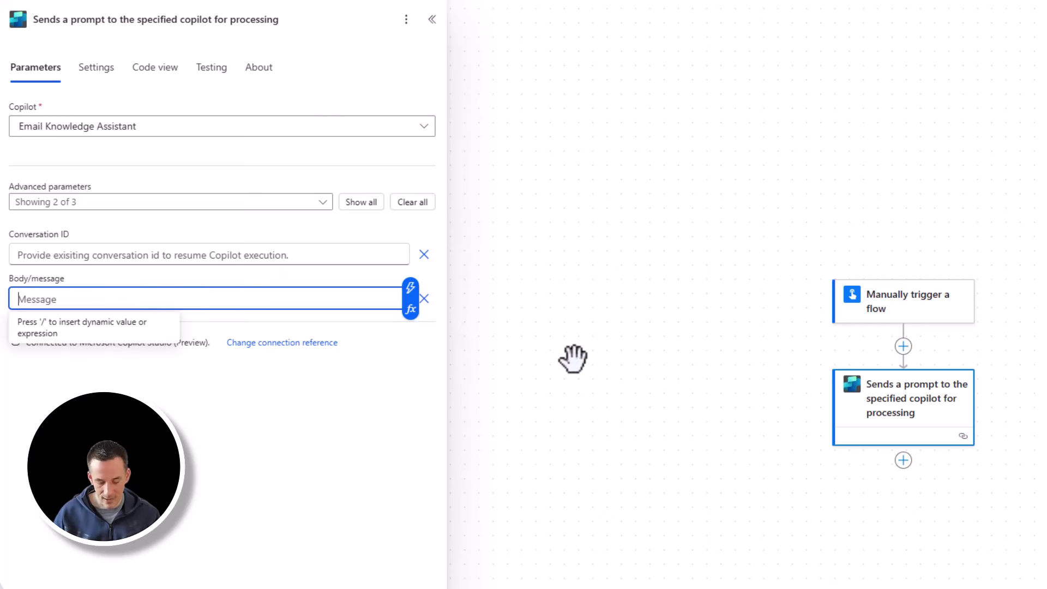
pyautogui.write('Here is the requestor email')
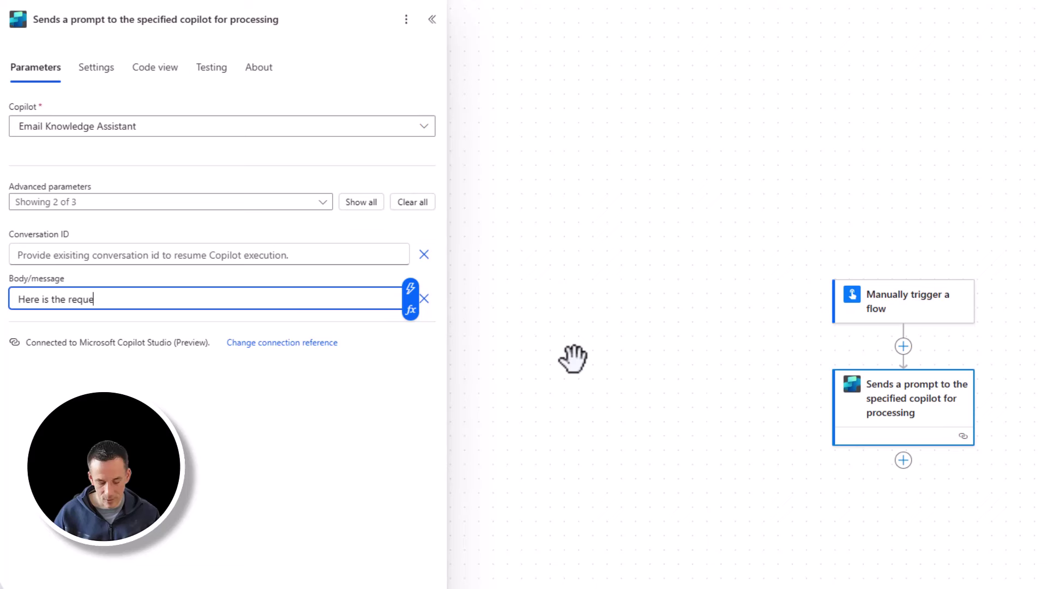
pyautogui.click(411, 289)
pyautogui.write('email')
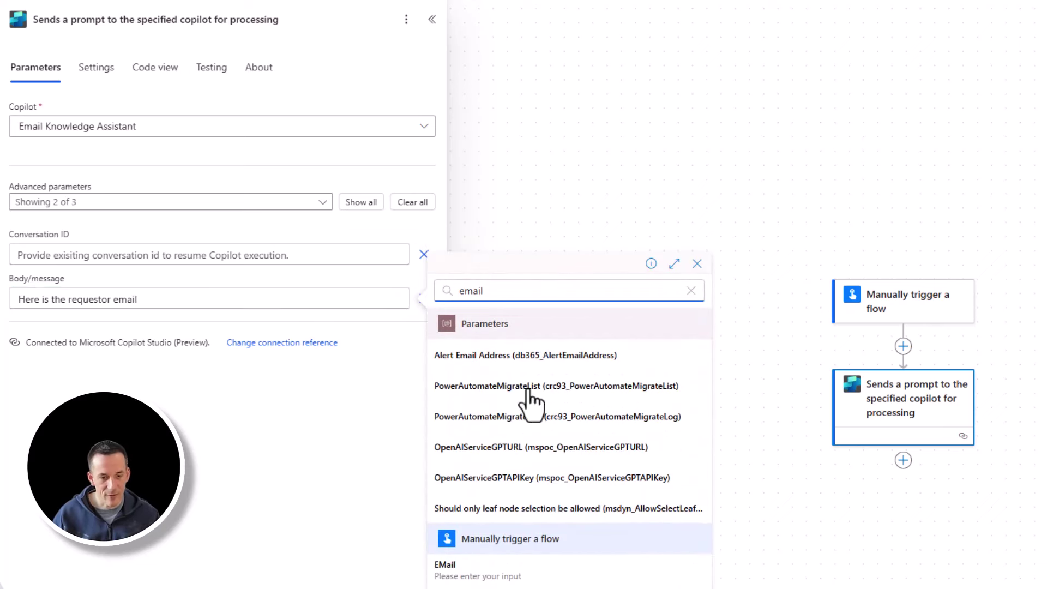
pyautogui.click(474, 571)
pyautogui.write('and the users question is:')
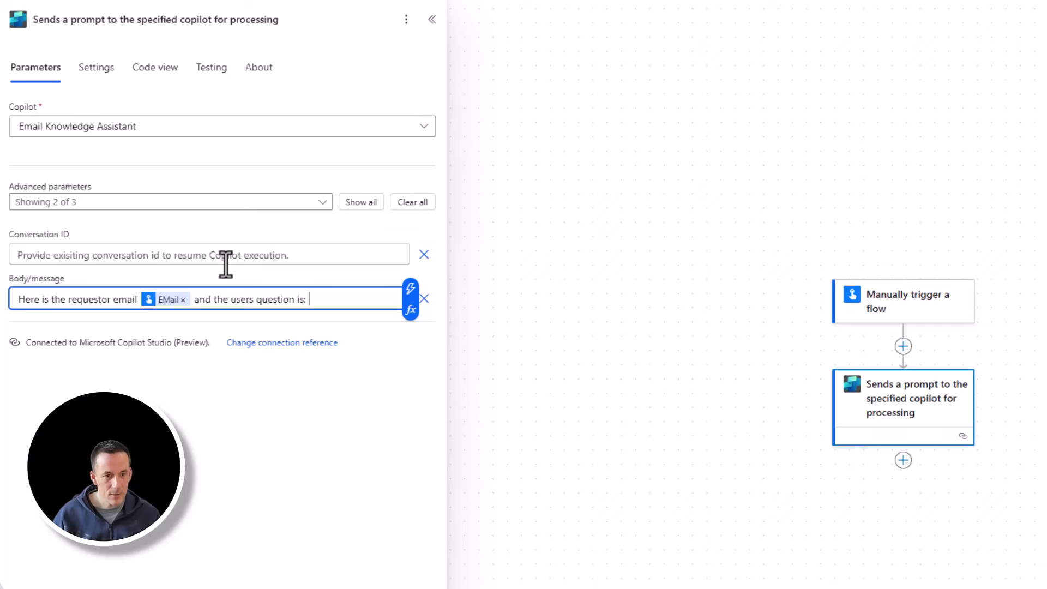
pyautogui.click(419, 288)
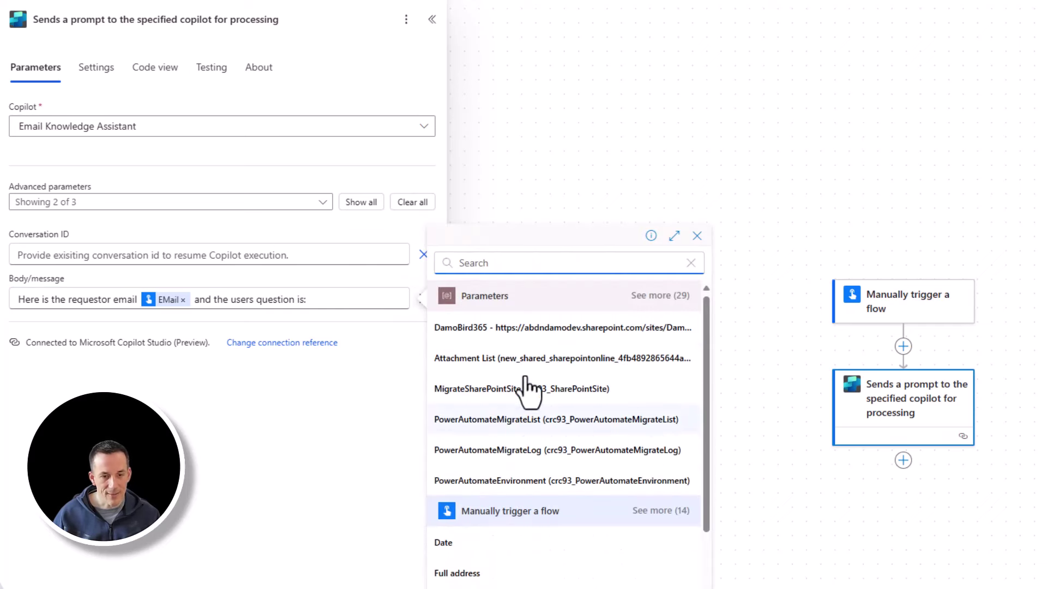
pyautogui.write('qu')
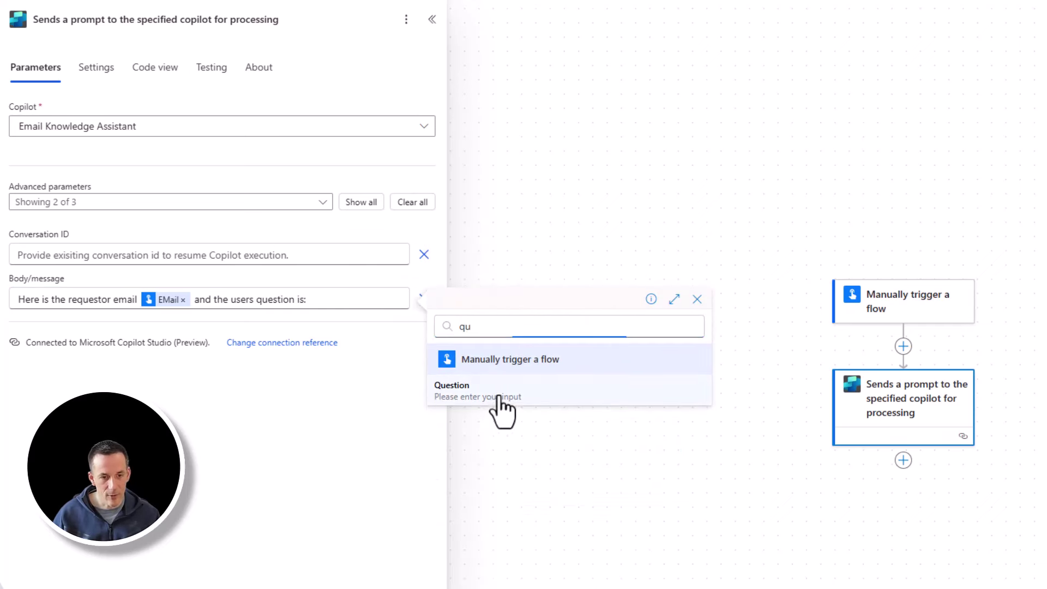
pyautogui.click(497, 397)
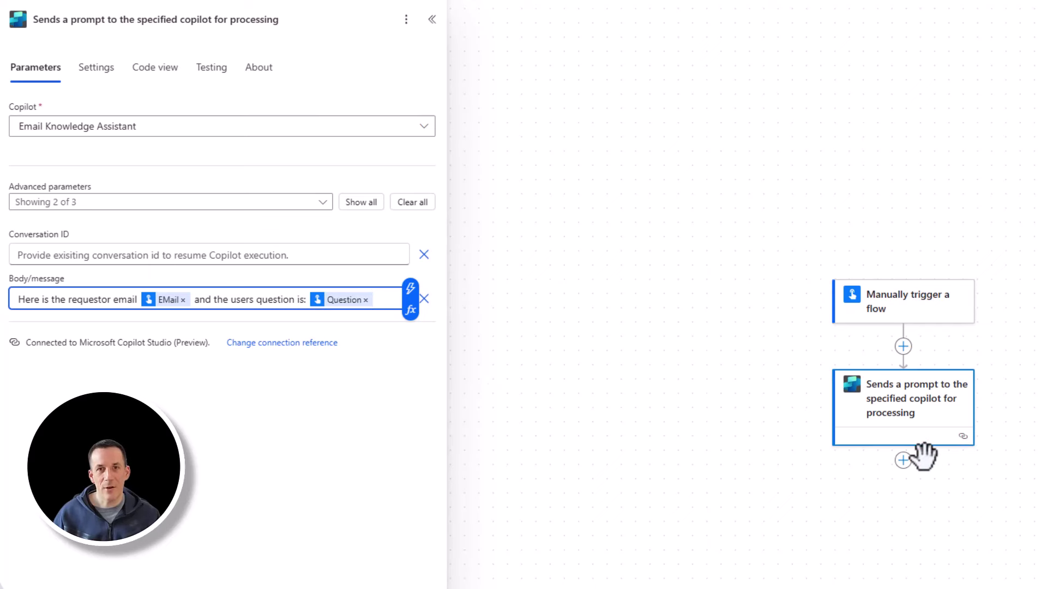
# - Add a Compose action after the copilot prompt whose input is the response's ConversationId
pyautogui.click(904, 460)
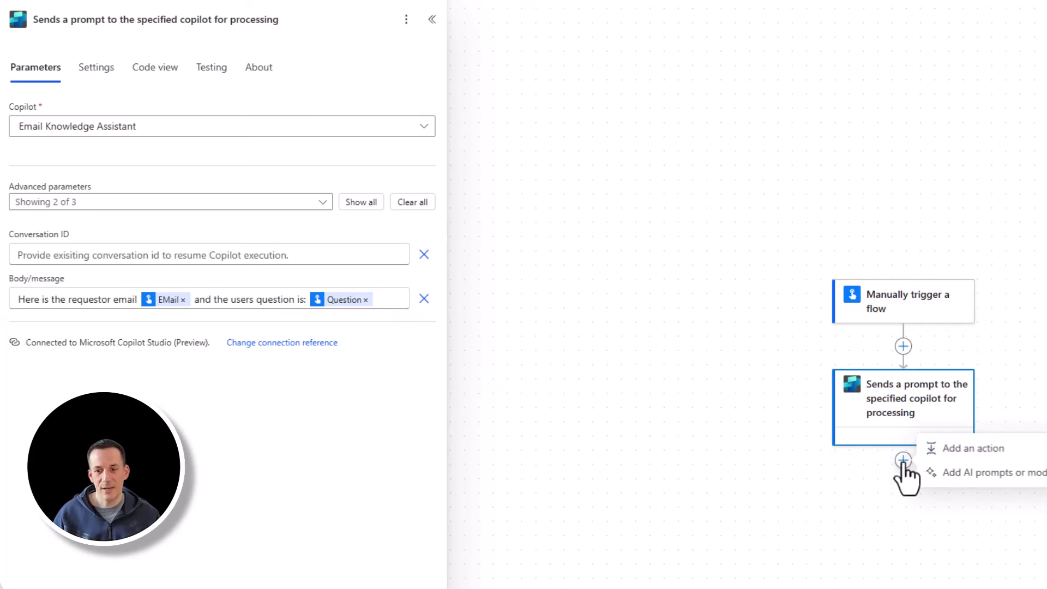
pyautogui.click(976, 449)
pyautogui.write('Comp')
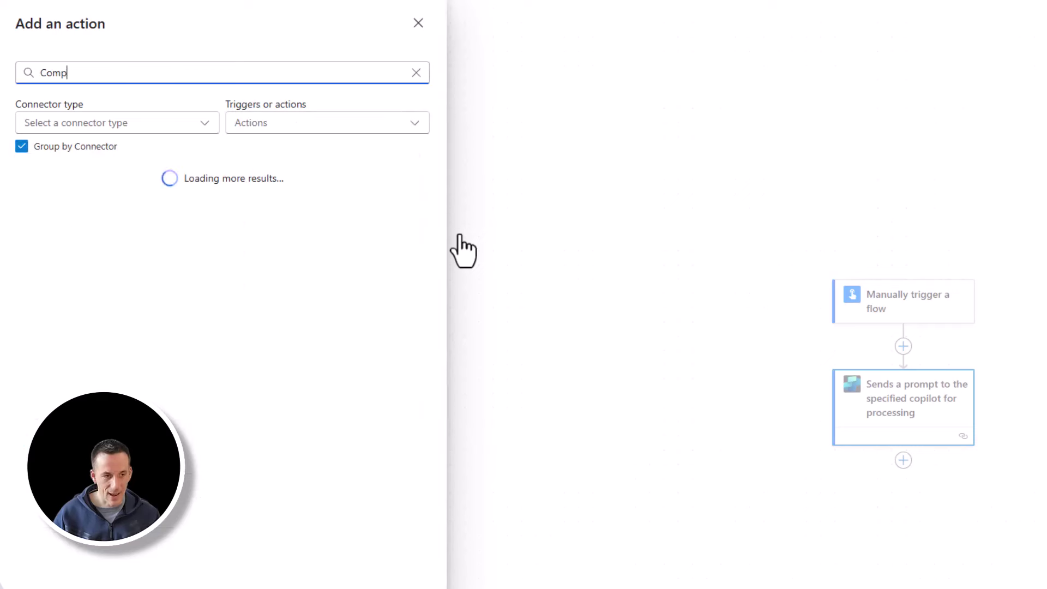
pyautogui.write('ose')
pyautogui.click(141, 229)
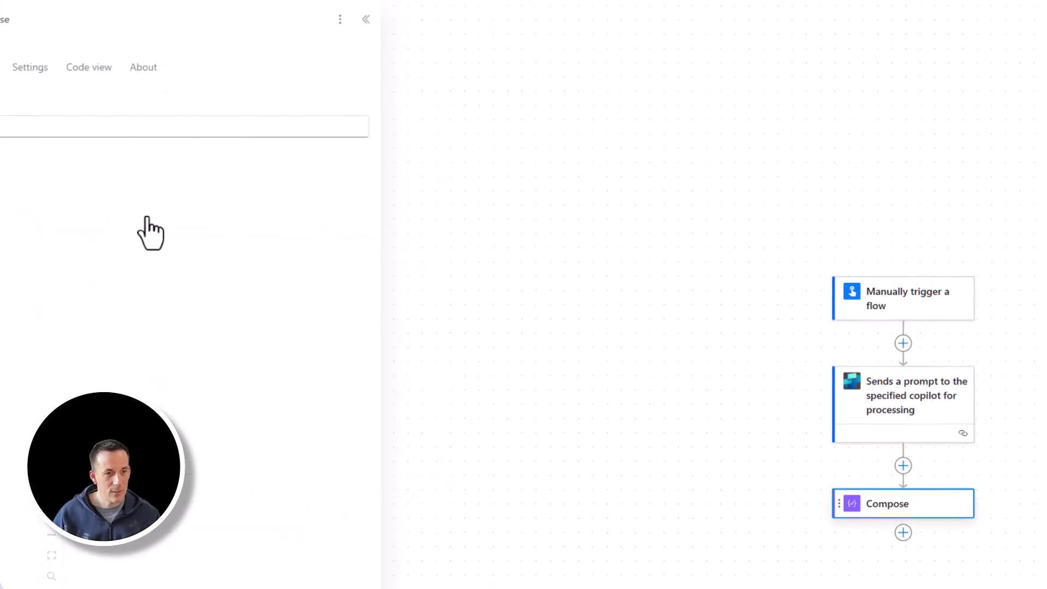
pyautogui.click(117, 131)
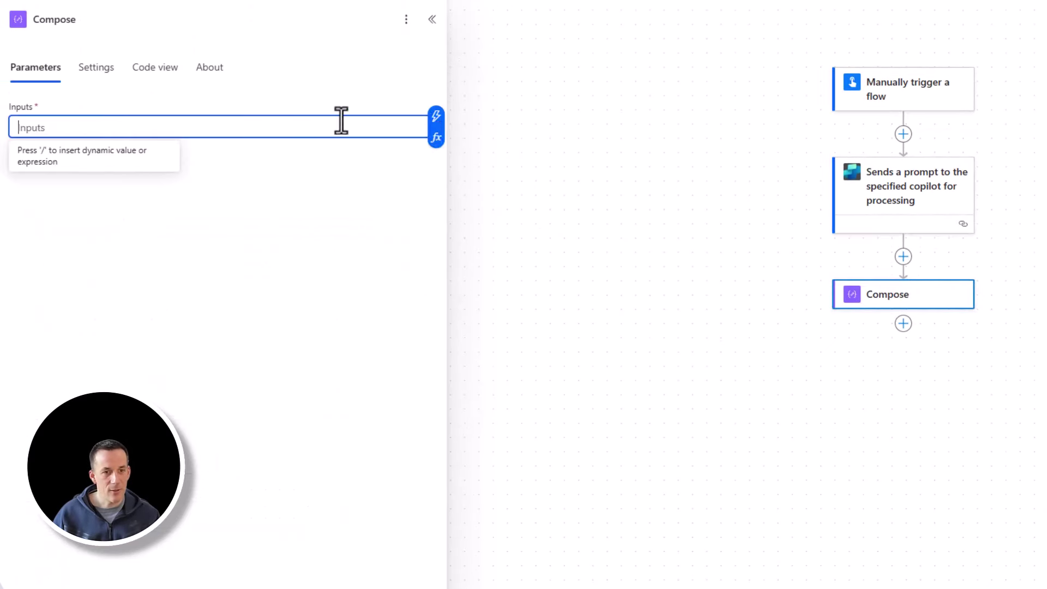
pyautogui.click(435, 116)
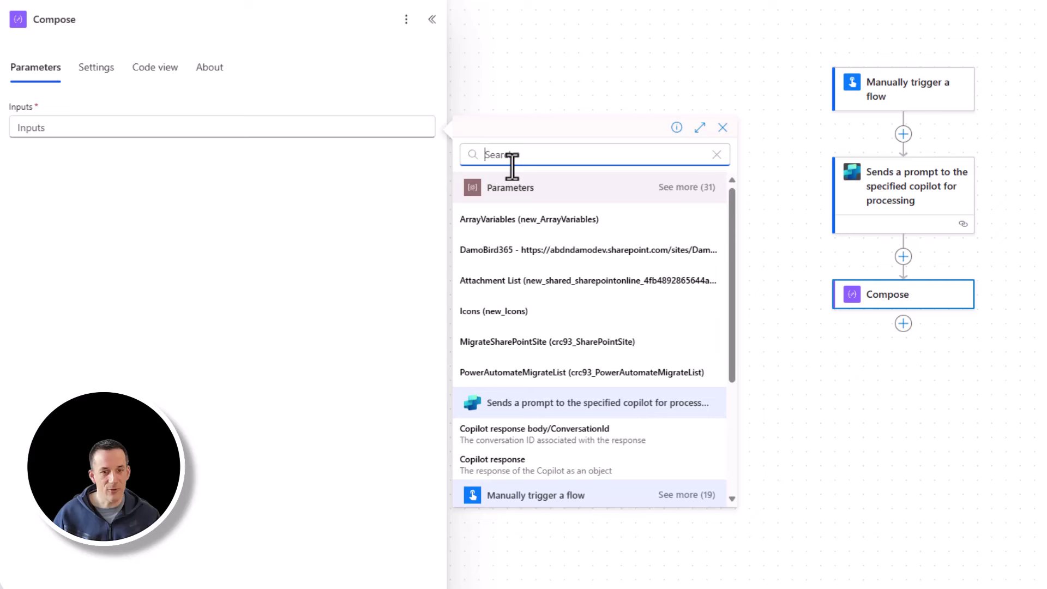
pyautogui.click(556, 435)
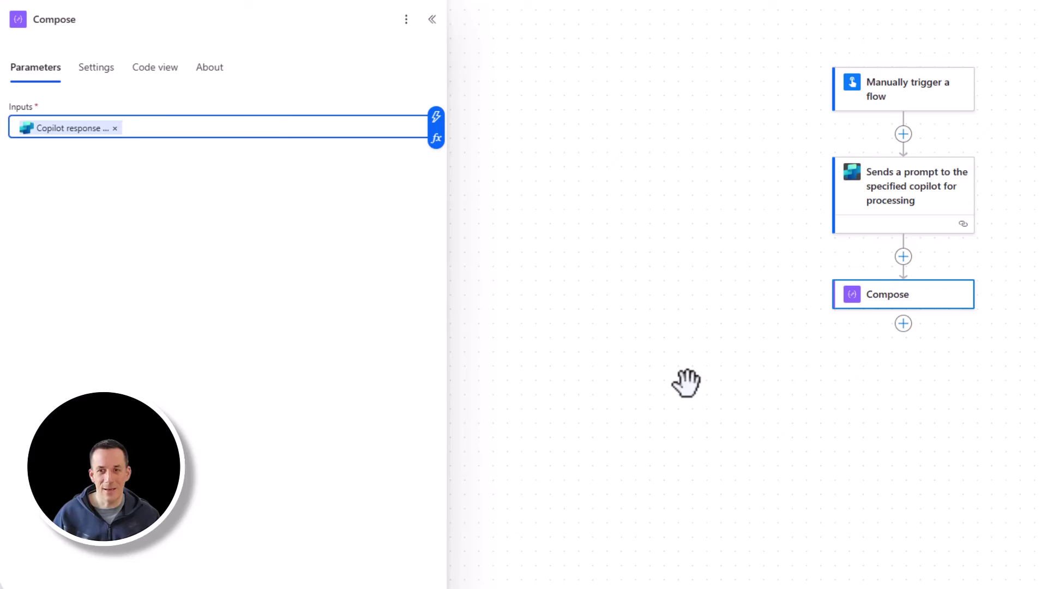
pyautogui.click(909, 103)
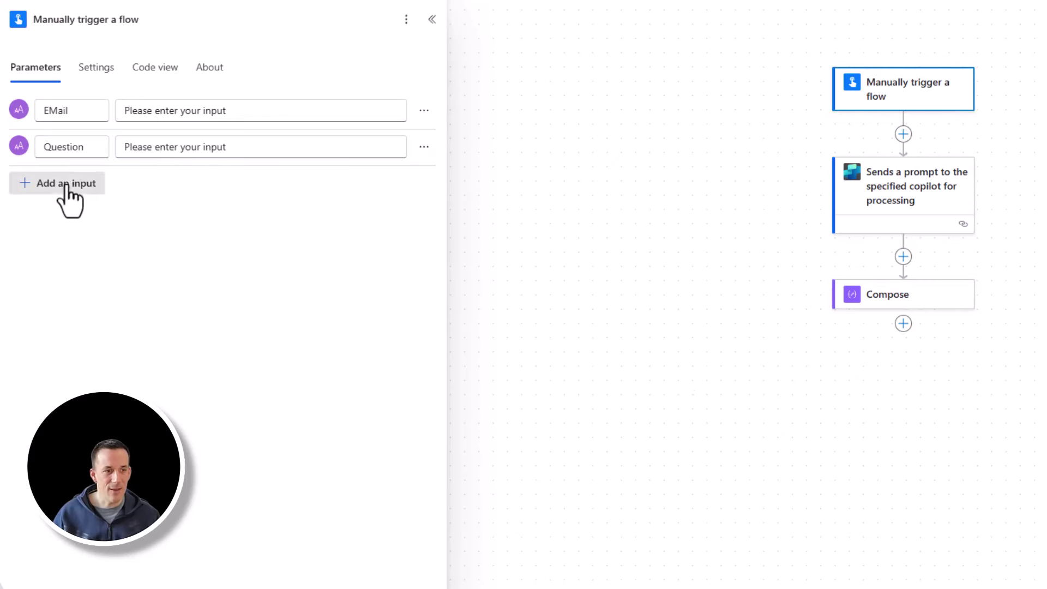
# - Add an optional ConversationID text input to the manual trigger
pyautogui.click(68, 185)
pyautogui.click(42, 223)
pyautogui.click(82, 185)
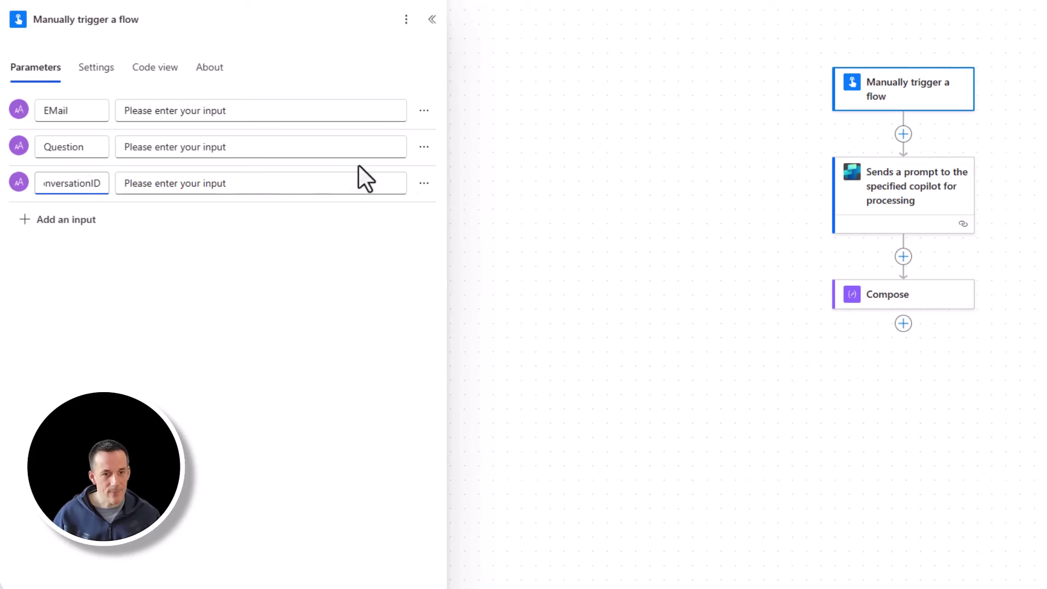
pyautogui.click(429, 188)
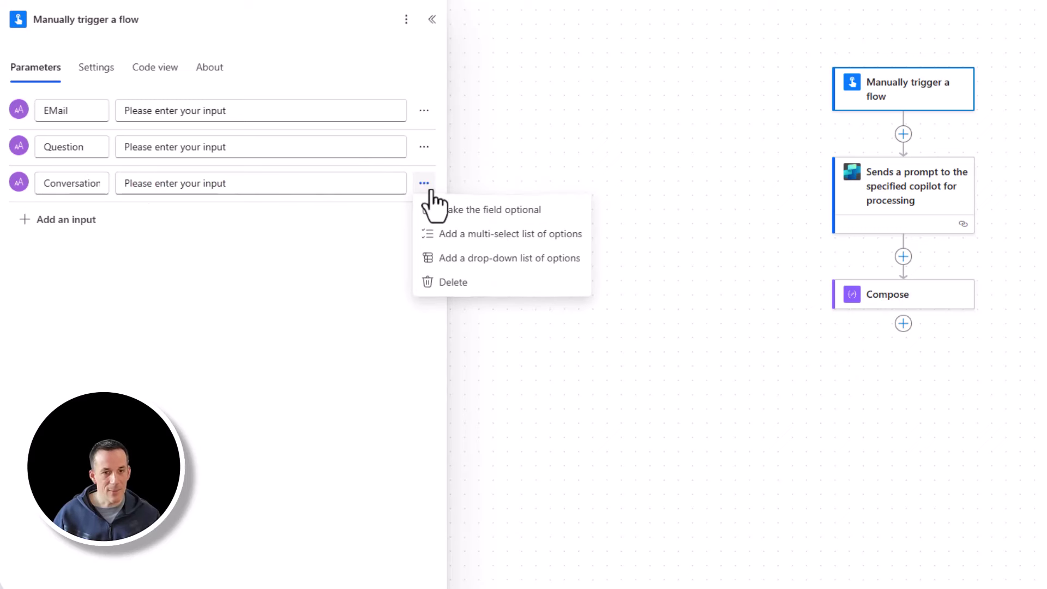
pyautogui.click(494, 210)
# - Set the copilot prompt step's Conversation ID to the trigger's ConversationID value
pyautogui.click(915, 204)
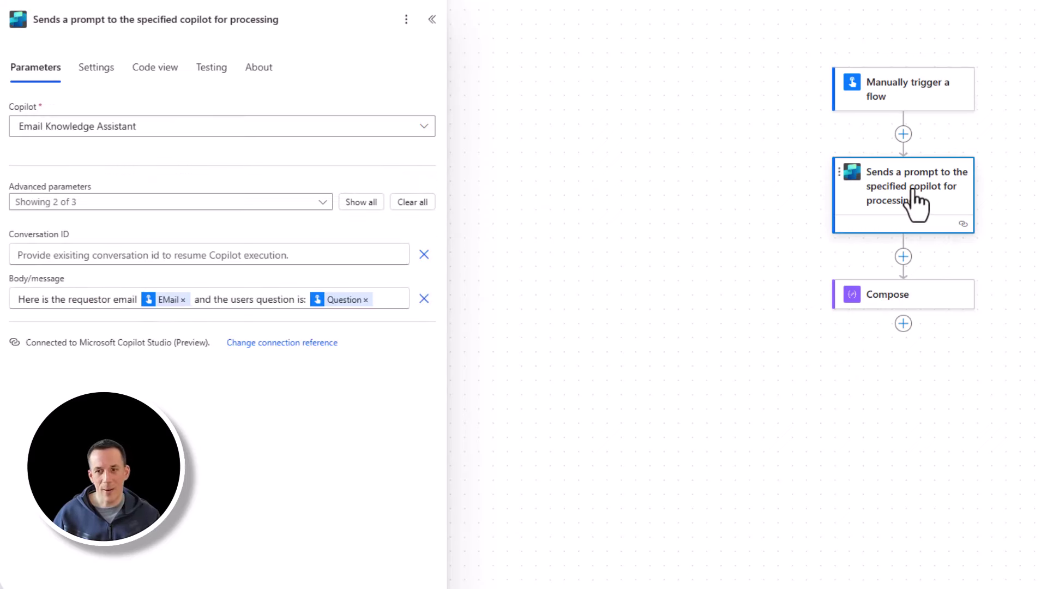
pyautogui.click(133, 253)
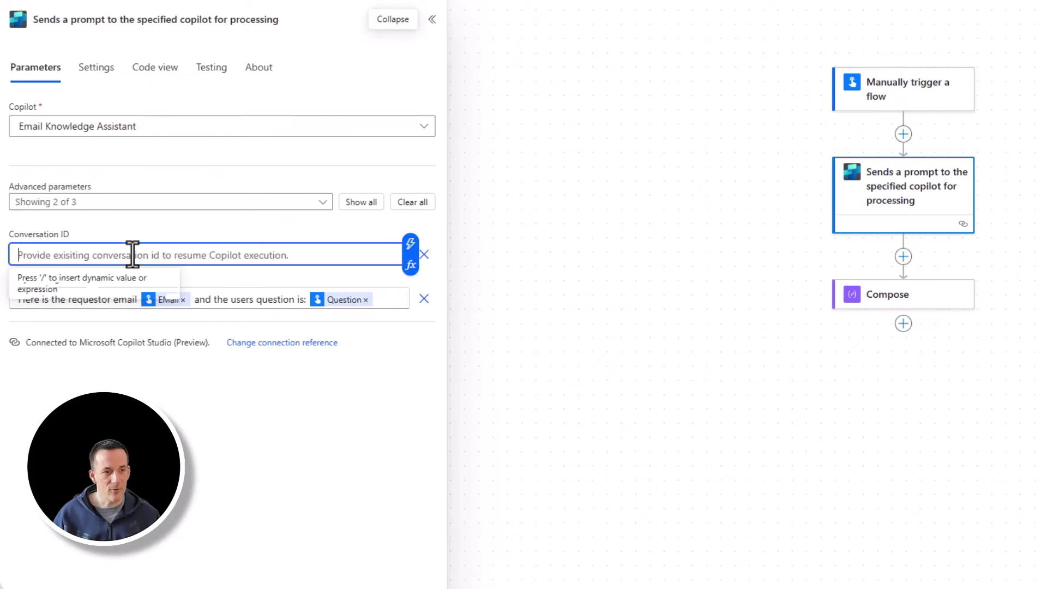
pyautogui.click(419, 246)
pyautogui.write('conver')
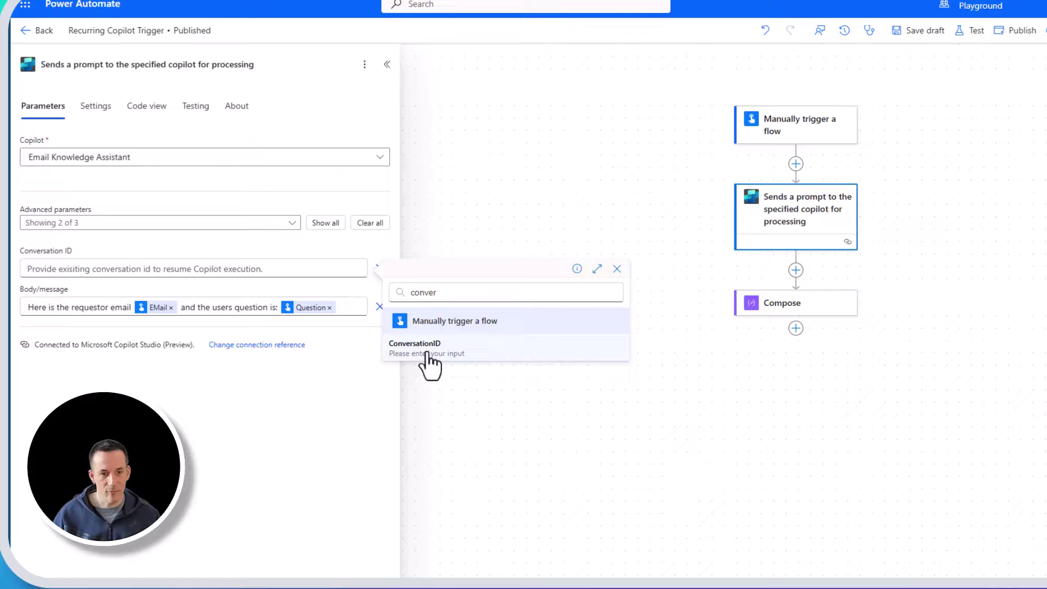
pyautogui.click(428, 355)
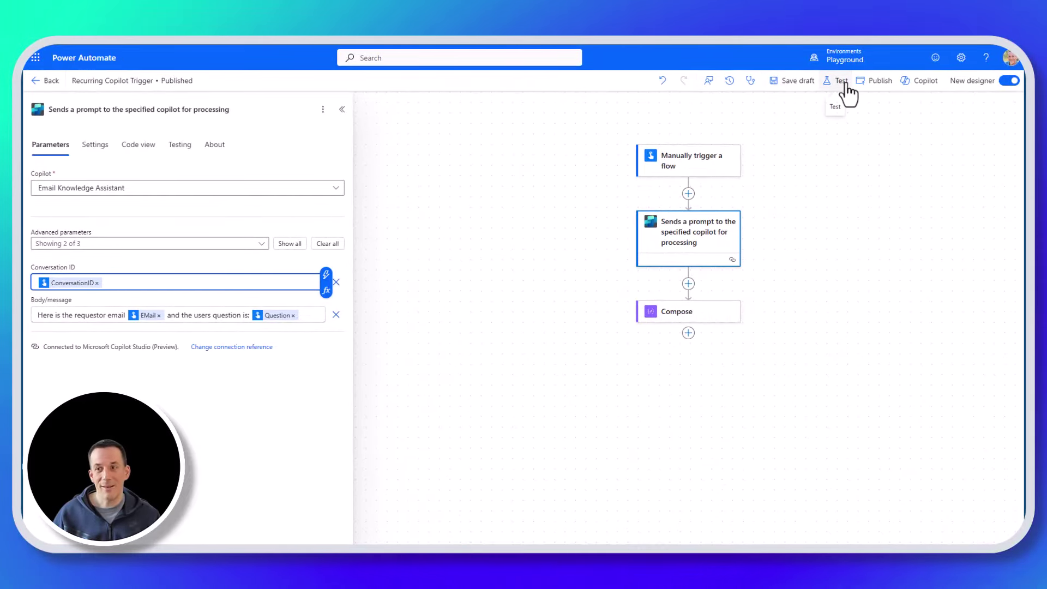
# - Start a test run with the requester's email and 'What can you tell me about Copilot STudio?', ConversationID blank
pyautogui.click(840, 81)
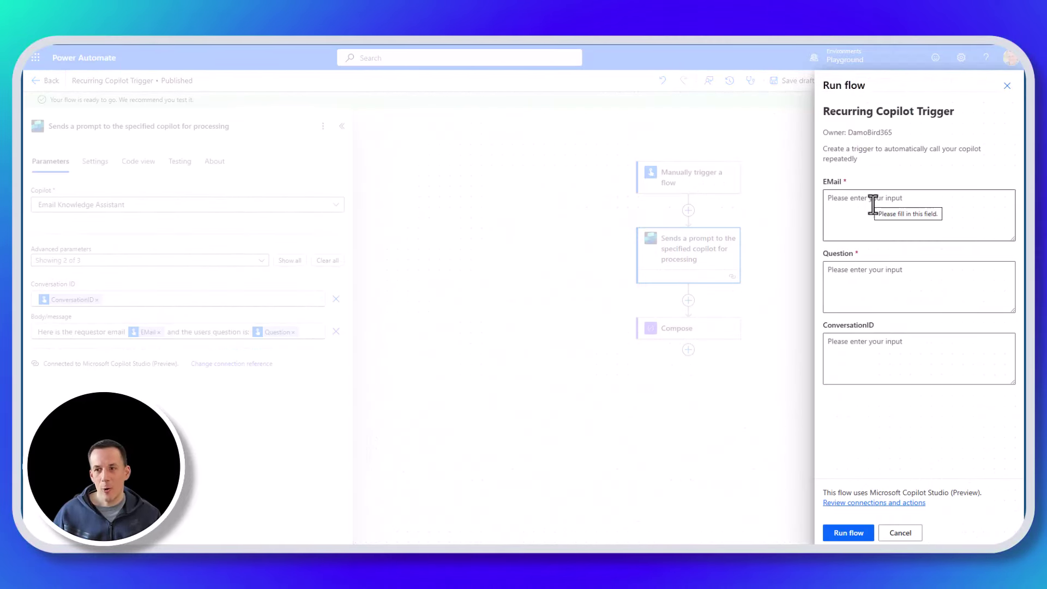
pyautogui.click(883, 213)
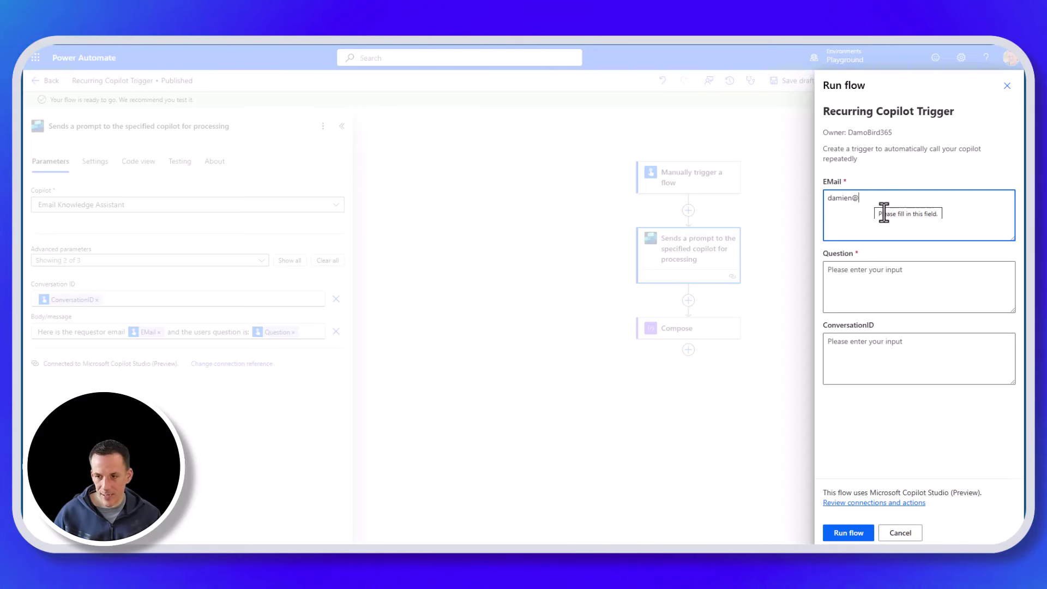
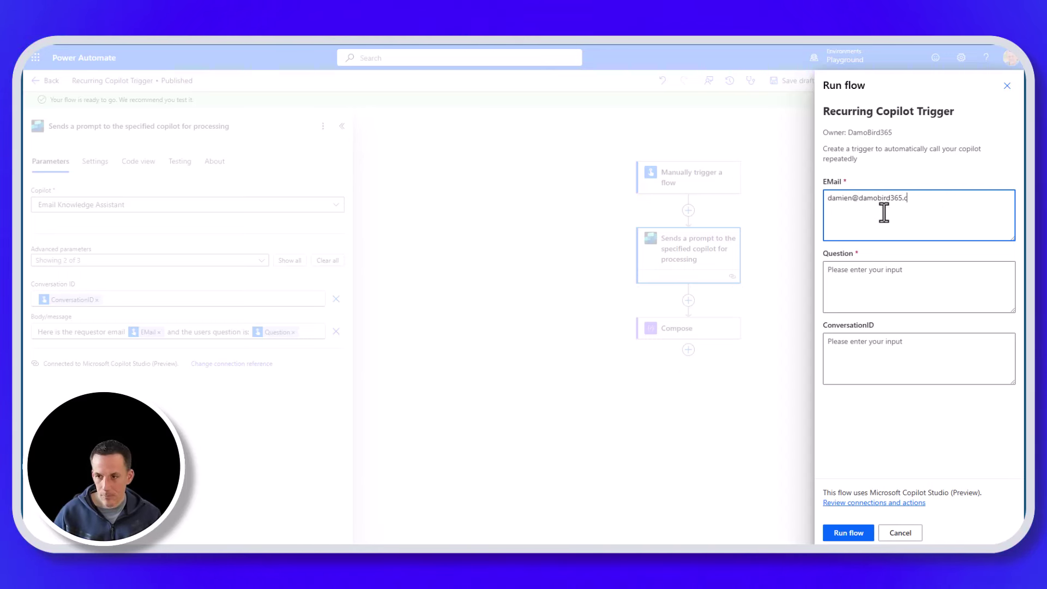
pyautogui.press('Tab')
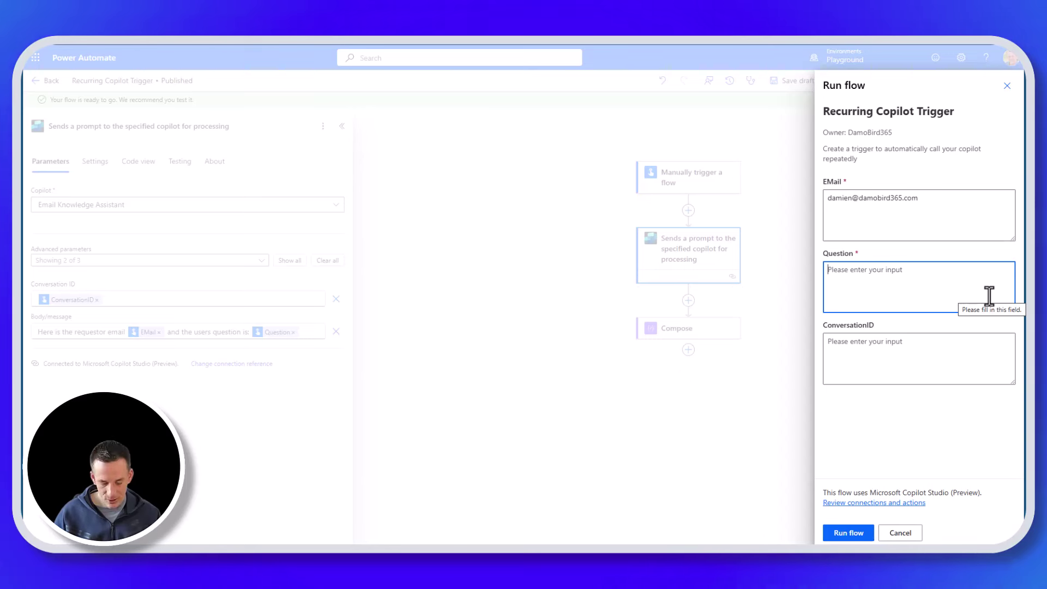
pyautogui.write('What can you tell m')
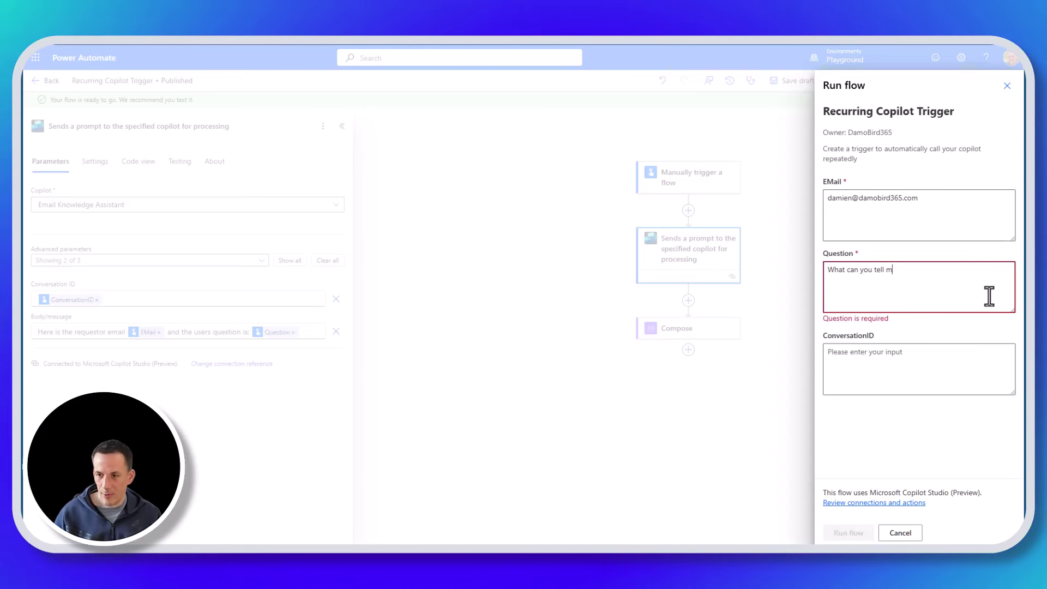
pyautogui.write('e about Copilot ST')
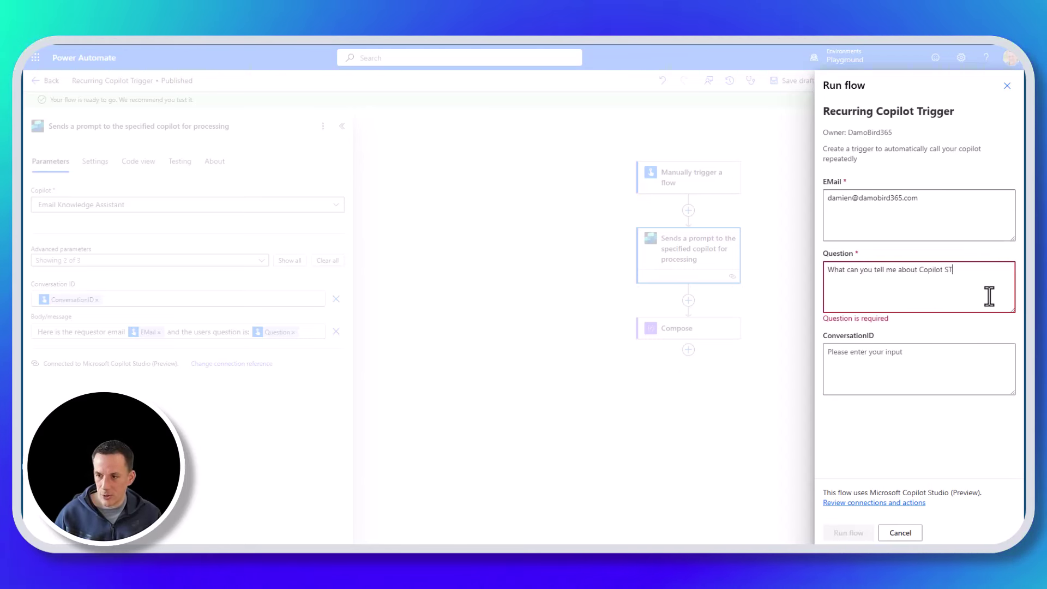
pyautogui.write('udio?')
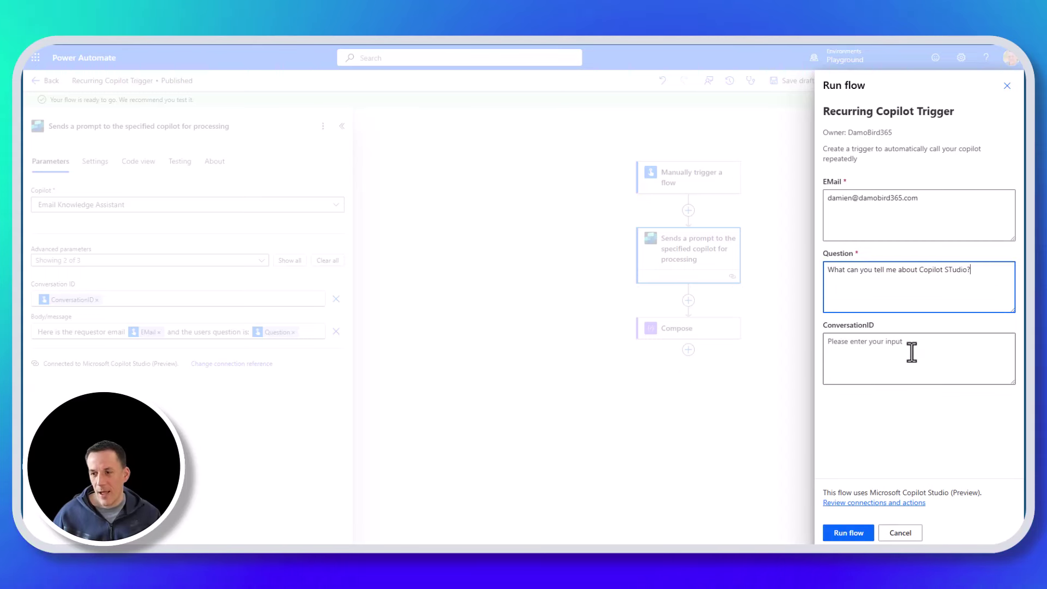
pyautogui.click(912, 352)
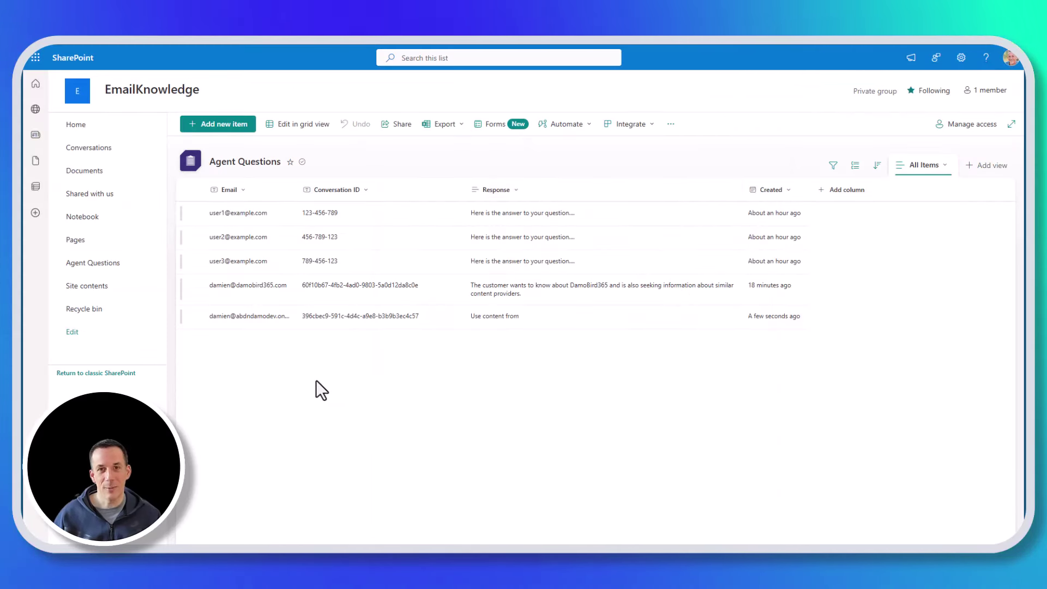
# - Delete the older Agent Questions entry from the SharePoint list
pyautogui.click(196, 286)
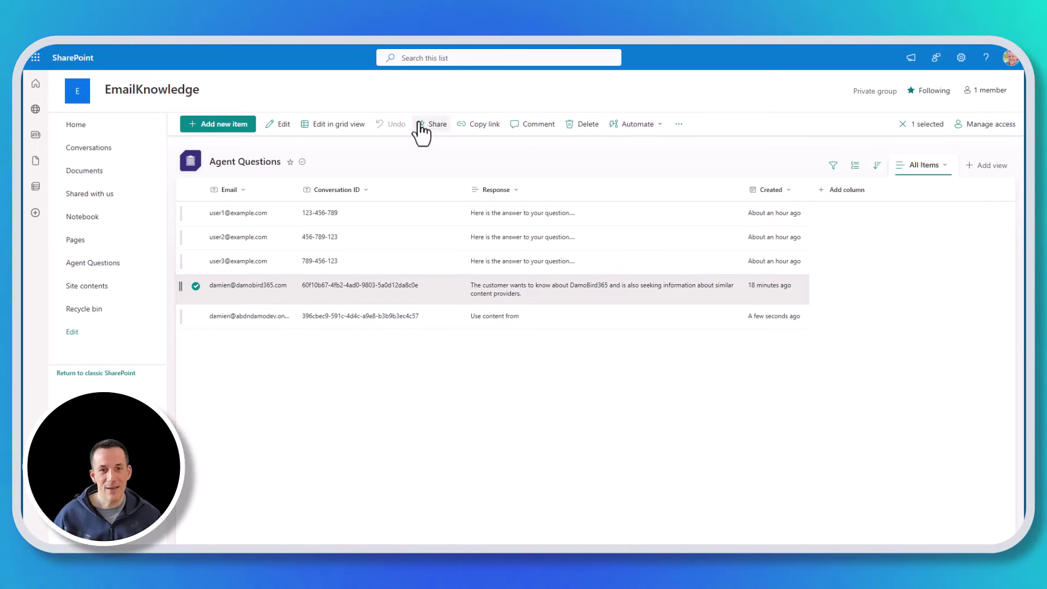
pyautogui.click(585, 125)
pyautogui.click(524, 328)
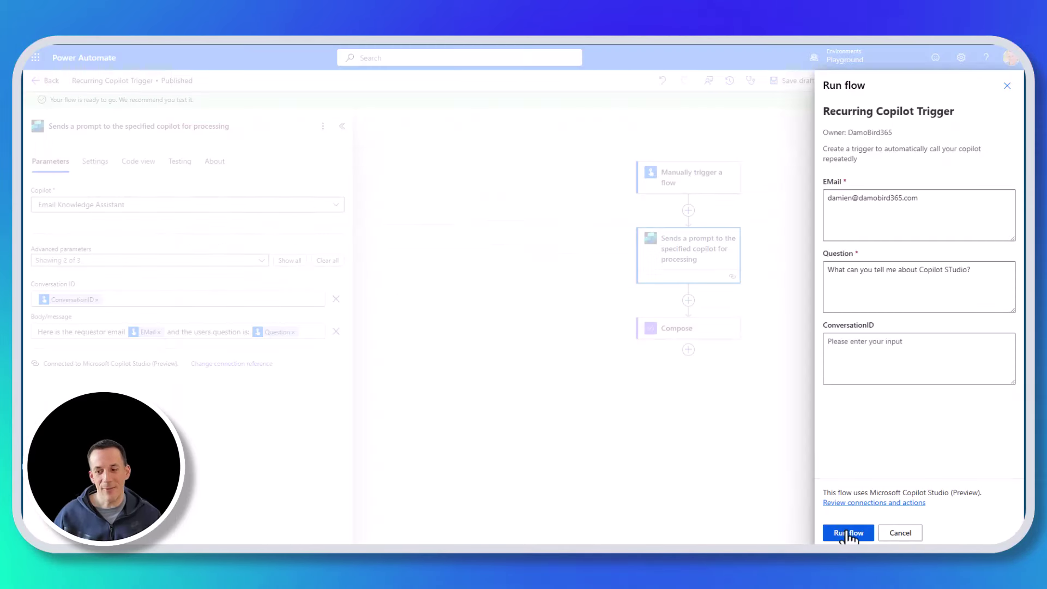
# - Run the flow and copy the conversation ID GUID from the Compose step's output
pyautogui.click(848, 533)
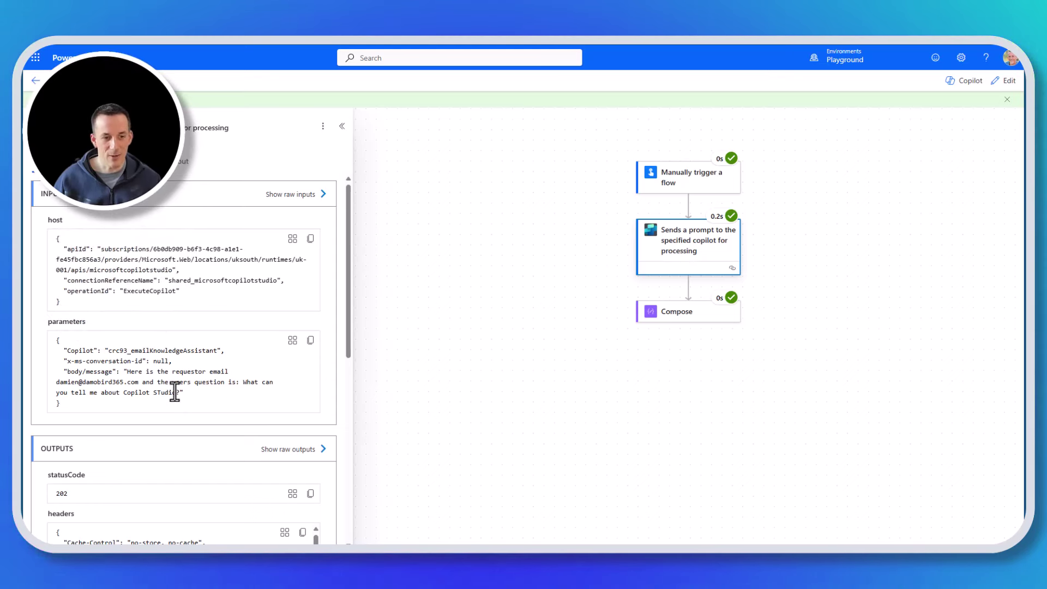
pyautogui.click(692, 315)
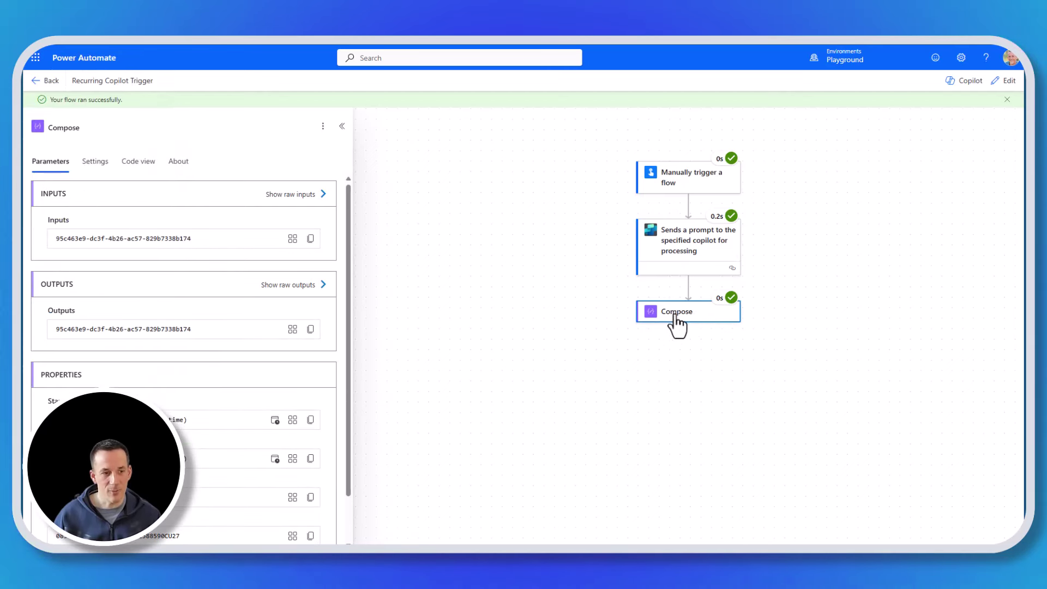
pyautogui.moveTo(204, 328); pyautogui.dragTo(52, 327)
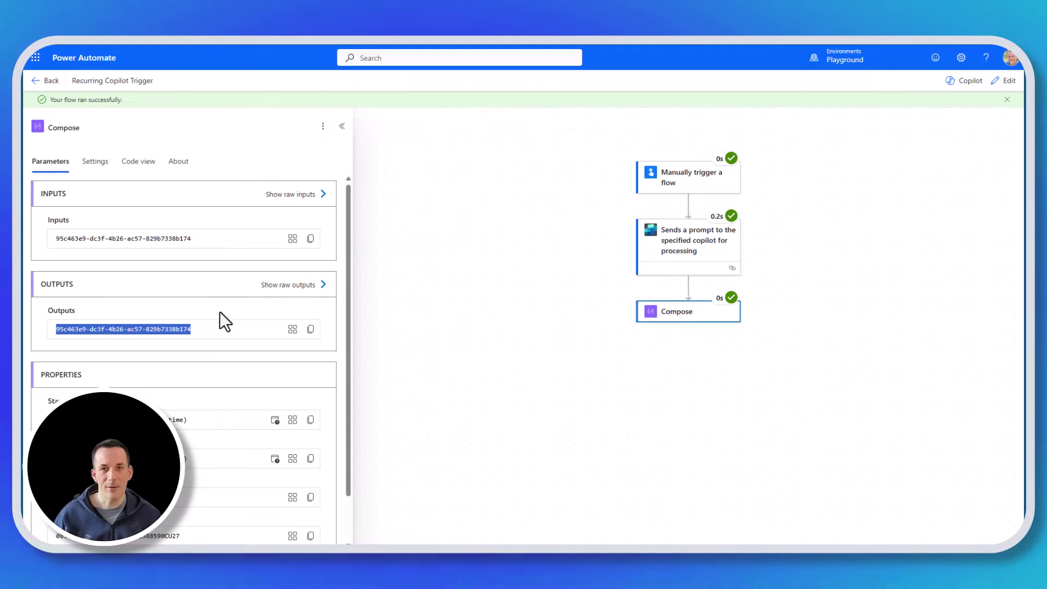
pyautogui.moveTo(23, 127); pyautogui.dragTo(448, 77)
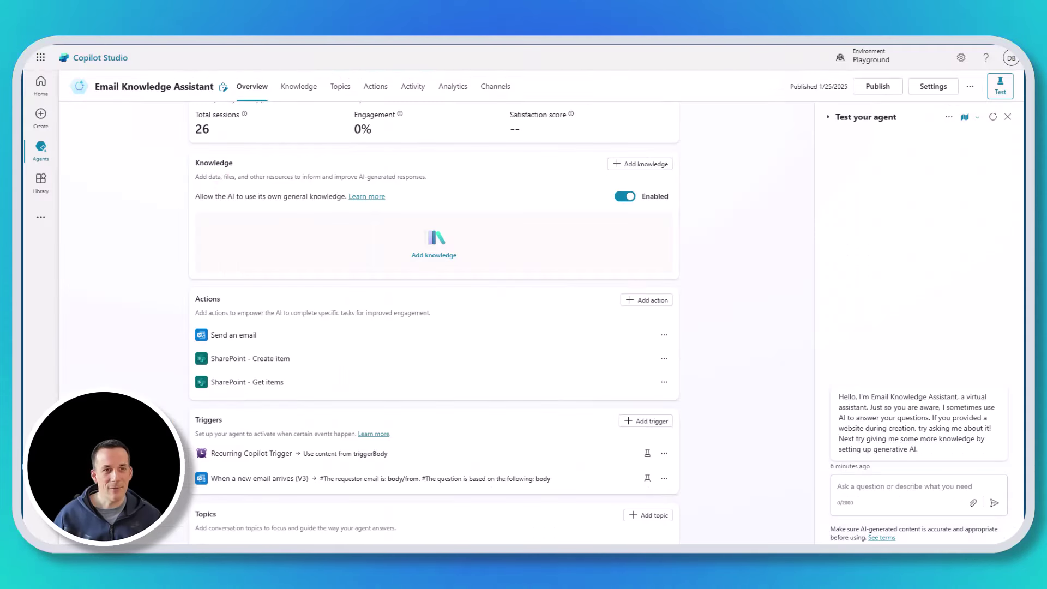
# - Open the top Automated session in Activity, view its transcript, then return to the activity map
pyautogui.click(413, 87)
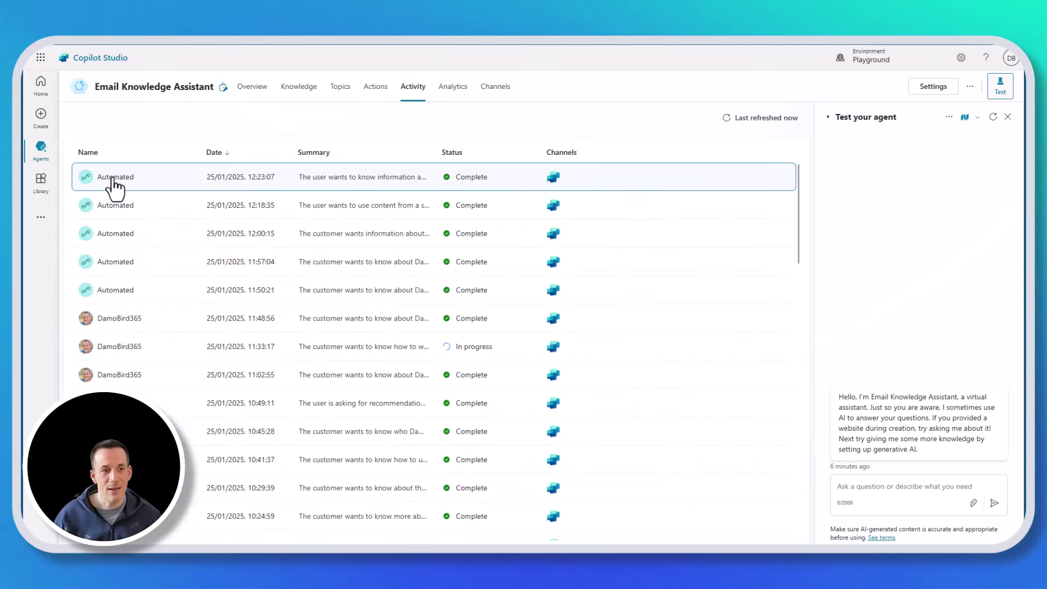
pyautogui.click(119, 180)
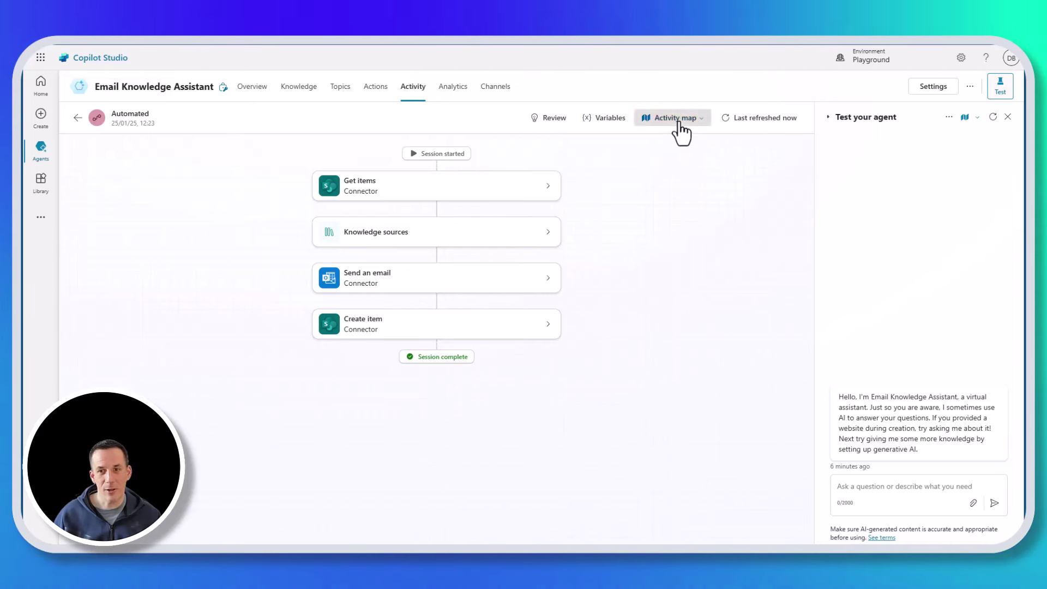
pyautogui.click(675, 119)
pyautogui.click(669, 171)
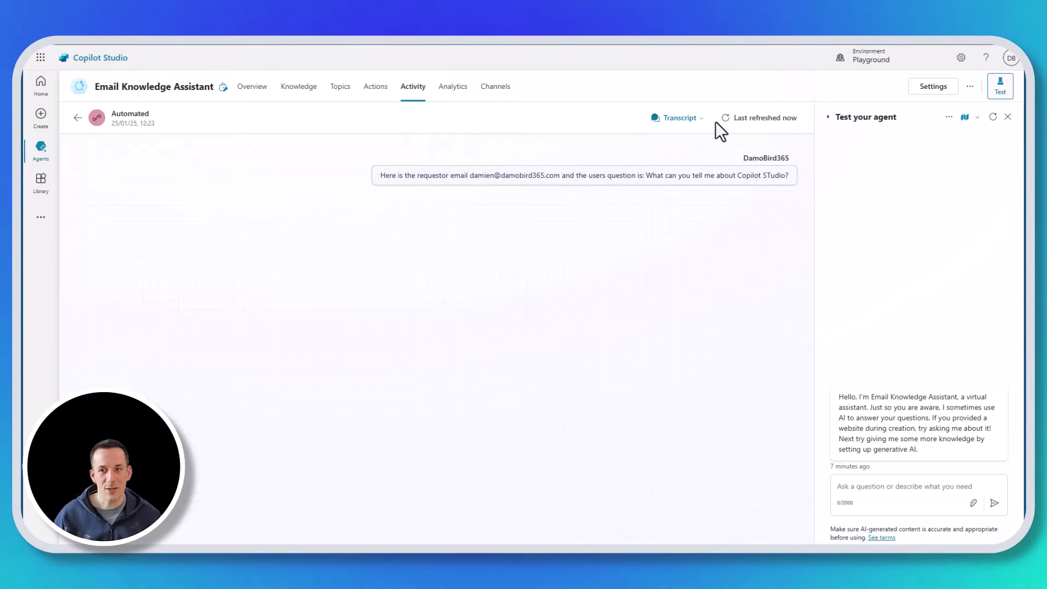
pyautogui.click(685, 119)
pyautogui.click(685, 153)
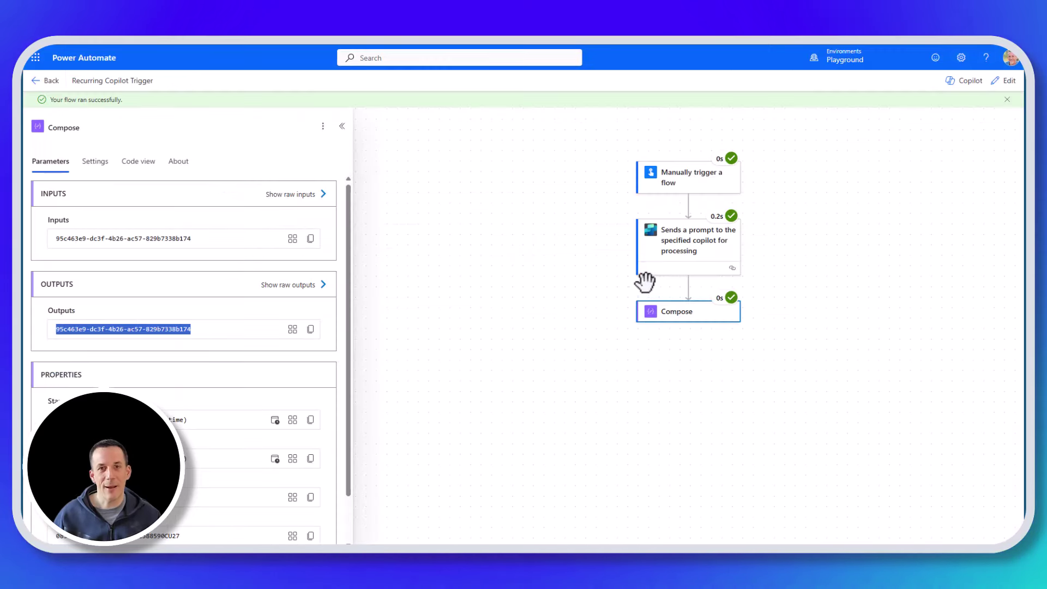
# - Start a new test of the flow and enter the requester's email address
pyautogui.click(1006, 82)
pyautogui.click(895, 81)
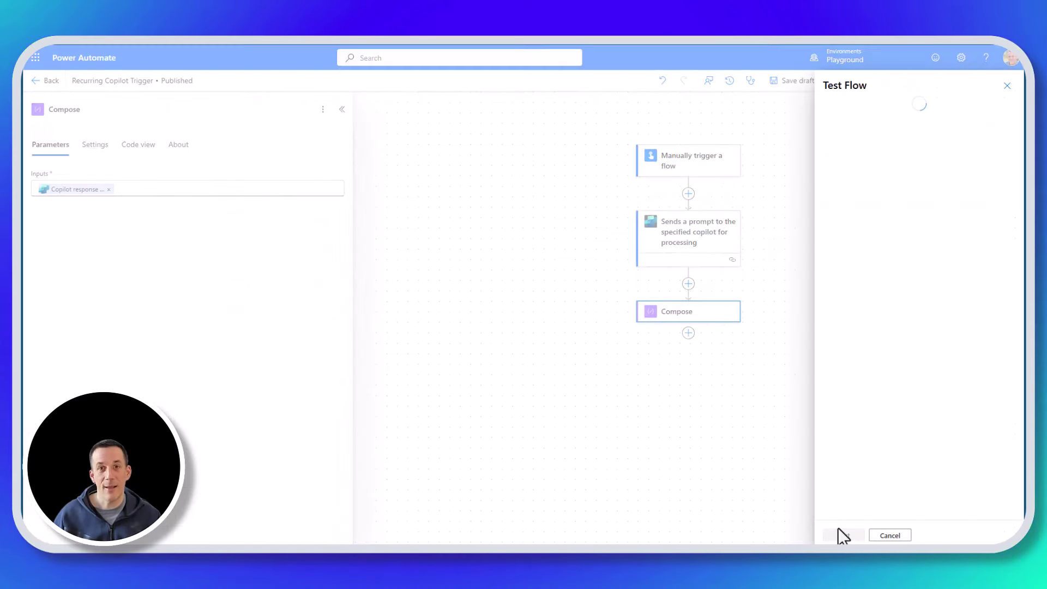
pyautogui.click(847, 534)
pyautogui.click(889, 209)
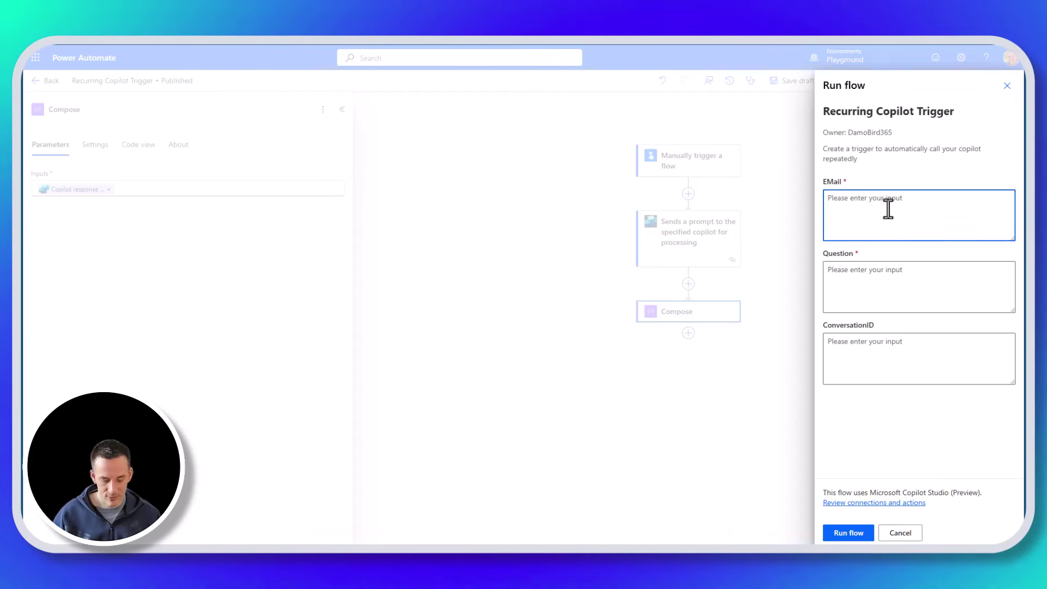
pyautogui.write('damo')
pyautogui.press('BackSpace')
pyautogui.press('BackSpace')
pyautogui.press('BackSpace')
pyautogui.press('BackSpace')
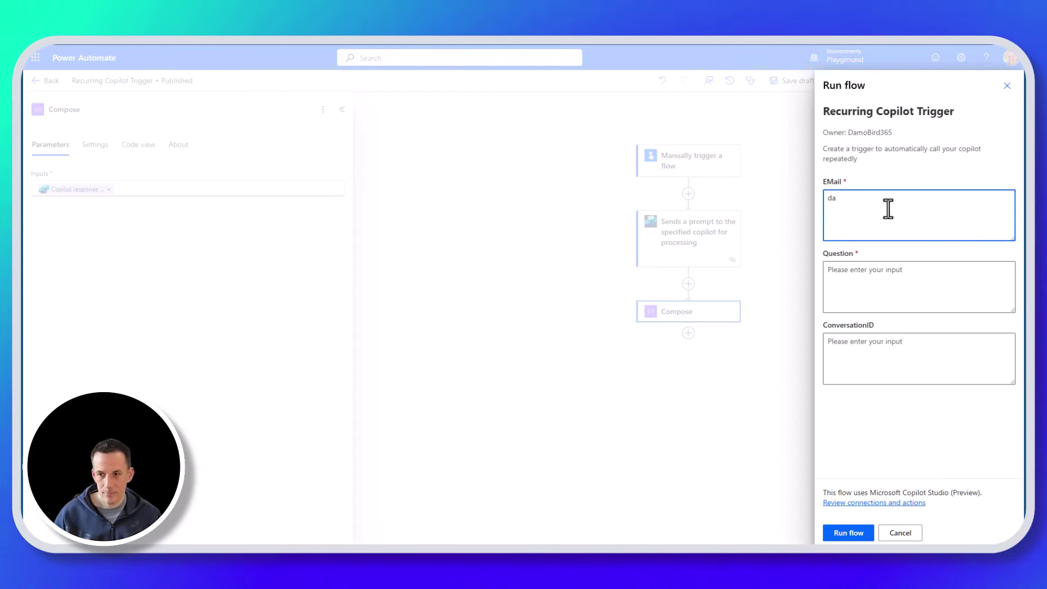
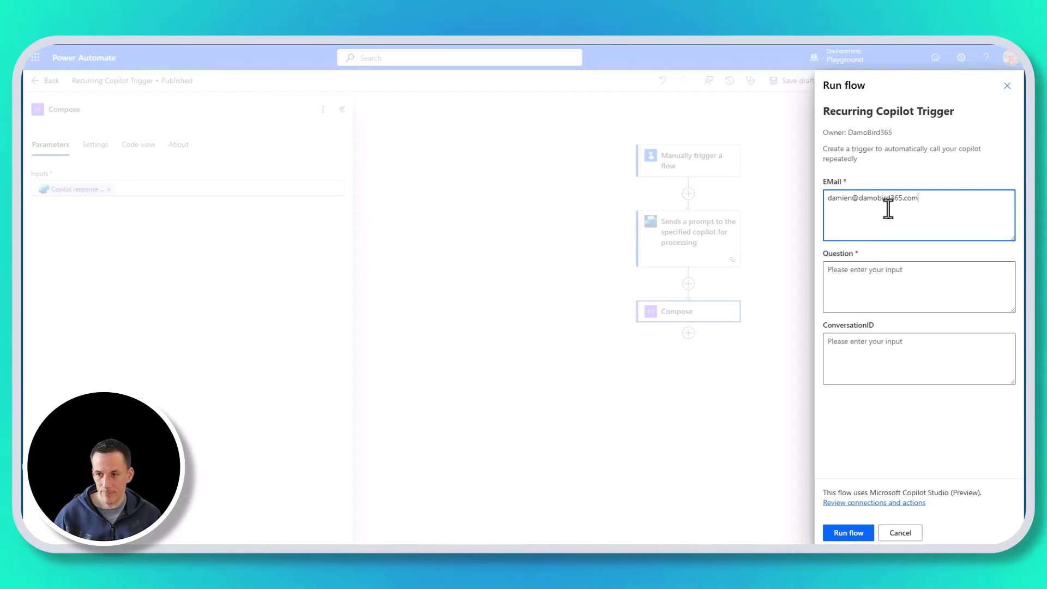
# - Ask about autonomous agent capability, paste the earlier conversation ID, and run the flow
pyautogui.click(867, 285)
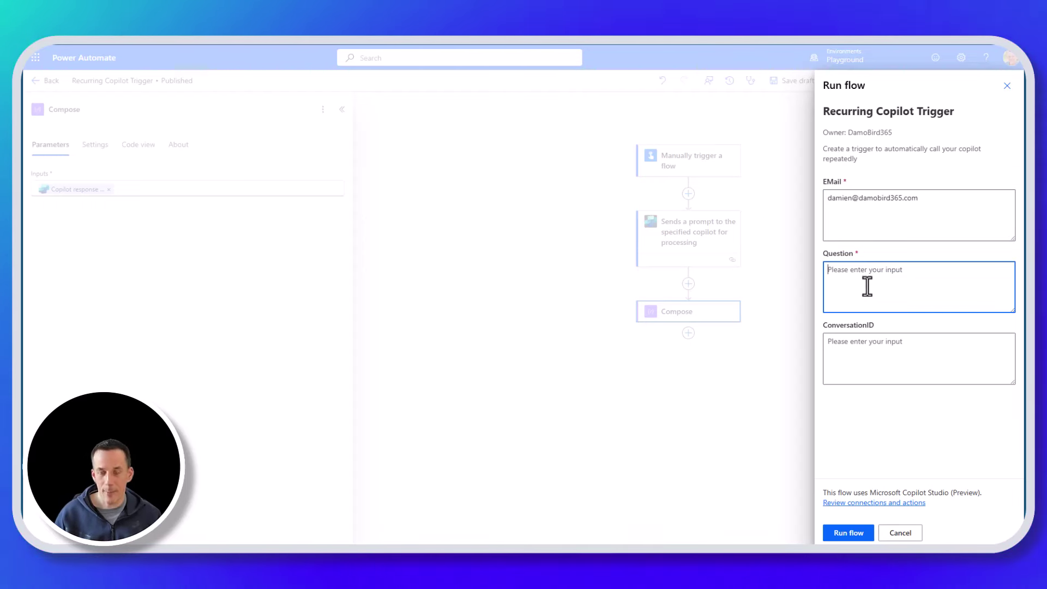
pyautogui.write('What can you tell me about autonomous agent capability?')
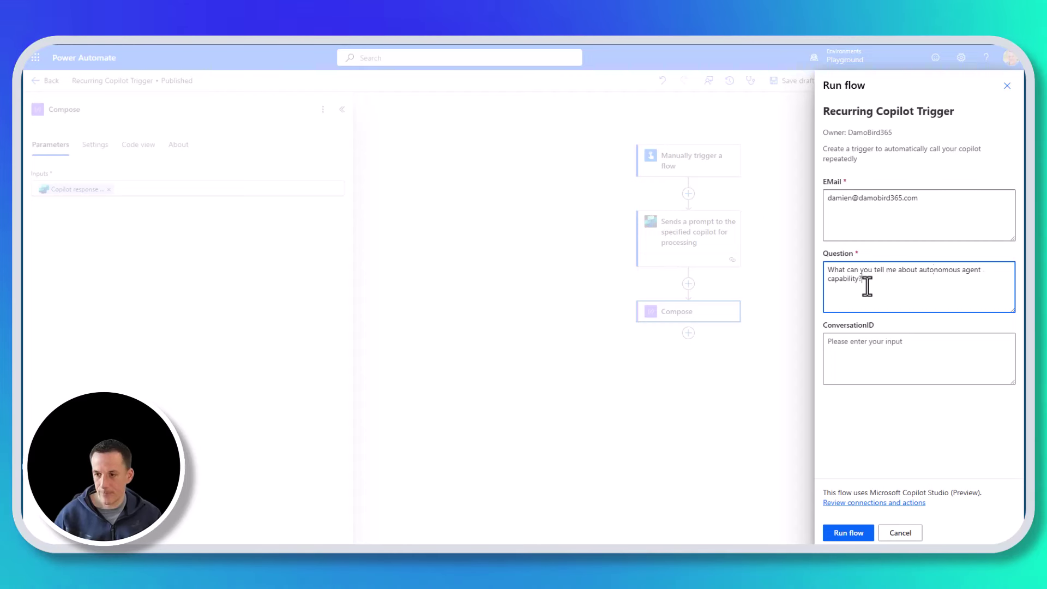
pyautogui.click(888, 355)
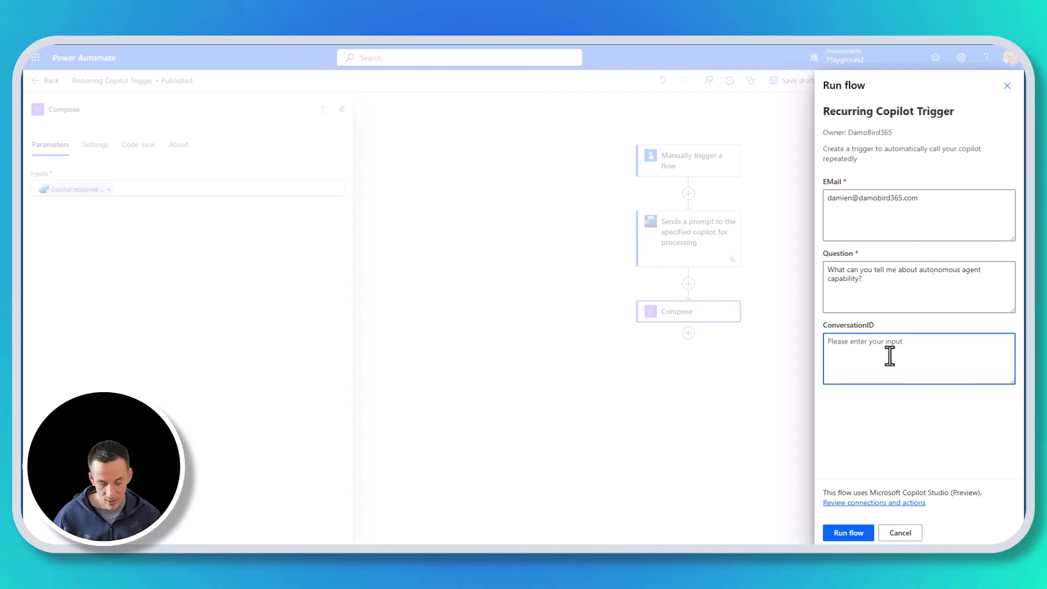
pyautogui.hotkey('ctrl', 'v')
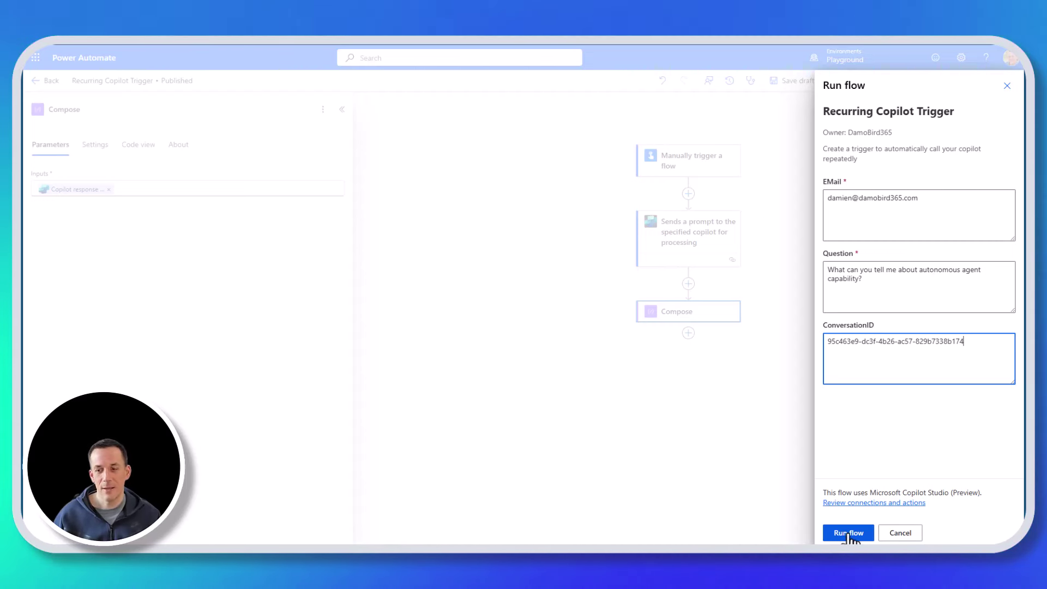
pyautogui.click(848, 533)
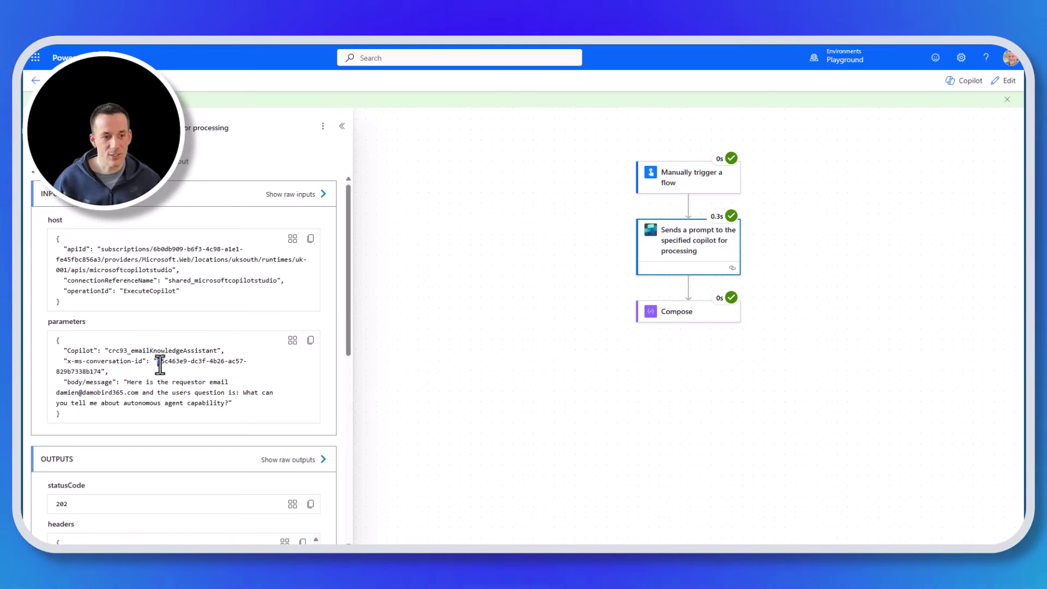
# - Highlight the reused x-ms-conversation-id value sent to the agent in the run's parameters
pyautogui.moveTo(157, 361); pyautogui.dragTo(102, 372)
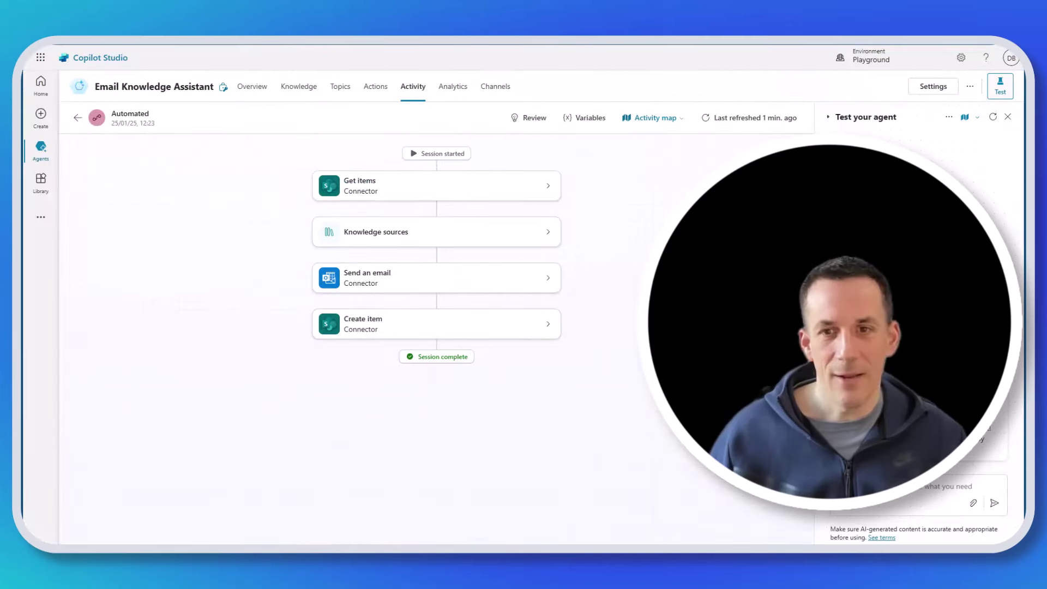
# - Refresh the 12:23 session's activity map to reveal the second knowledge-and-email pass
pyautogui.click(706, 119)
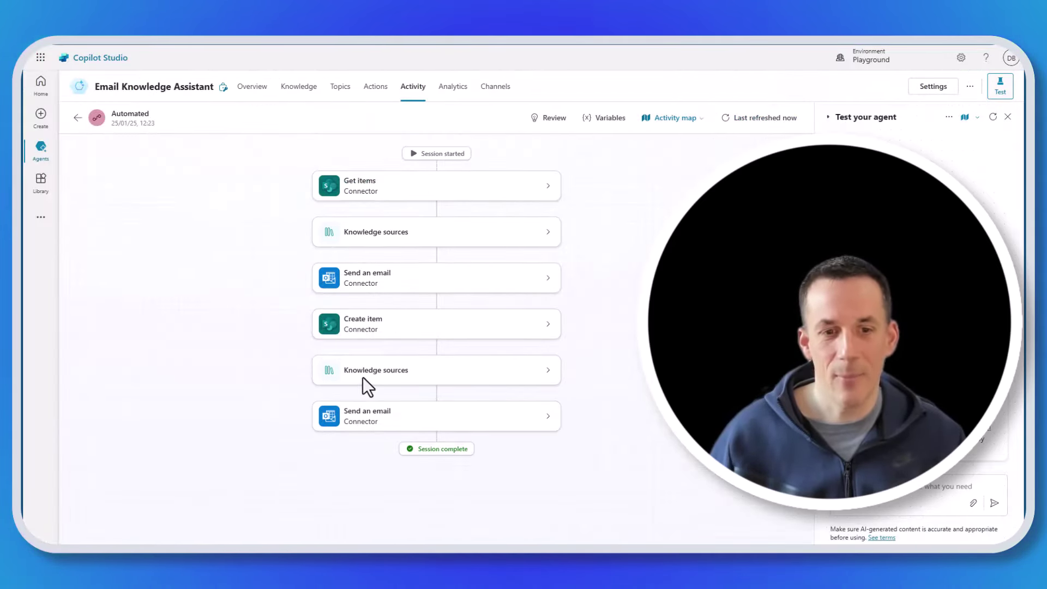